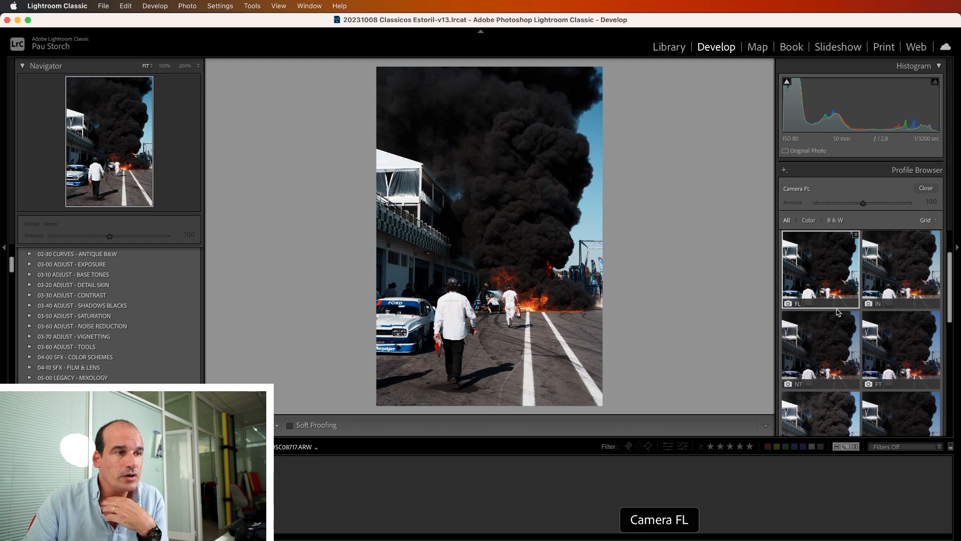
Apply the Camera BW profile and inspect the smoke and the people on the track at 50% zoom
scroll(835, 305, "down", 5)
left_click(838, 312)
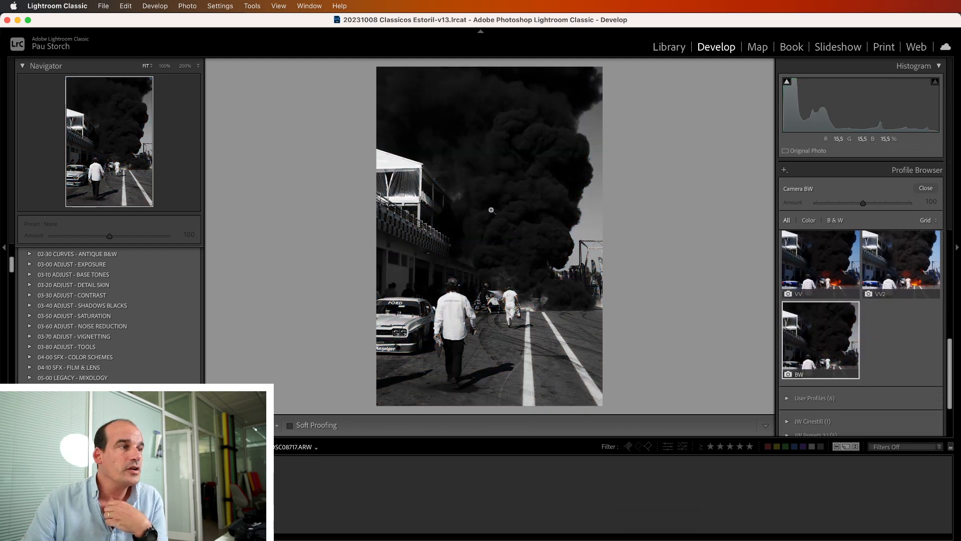
left_click(521, 244)
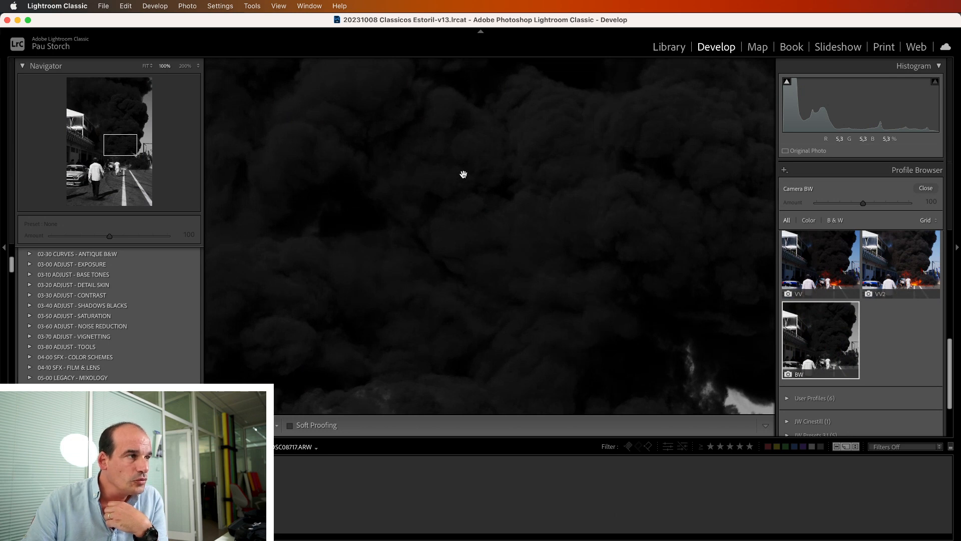
left_click(200, 66)
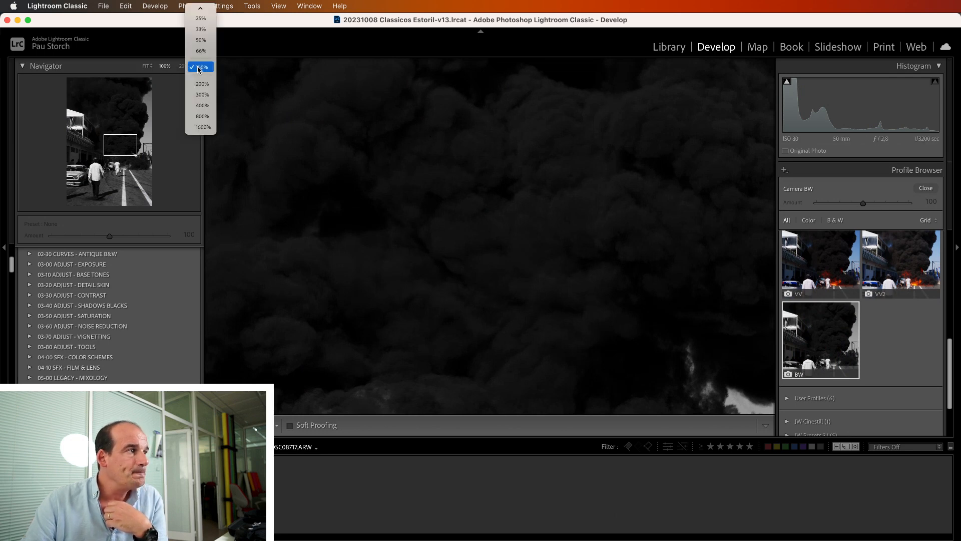
left_click(201, 39)
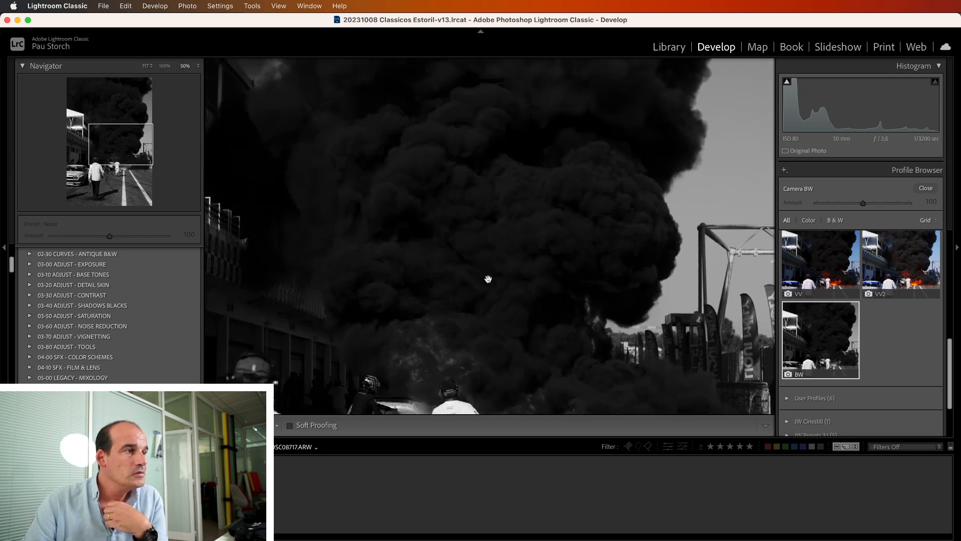
left_click_drag(490, 304, 489, 267)
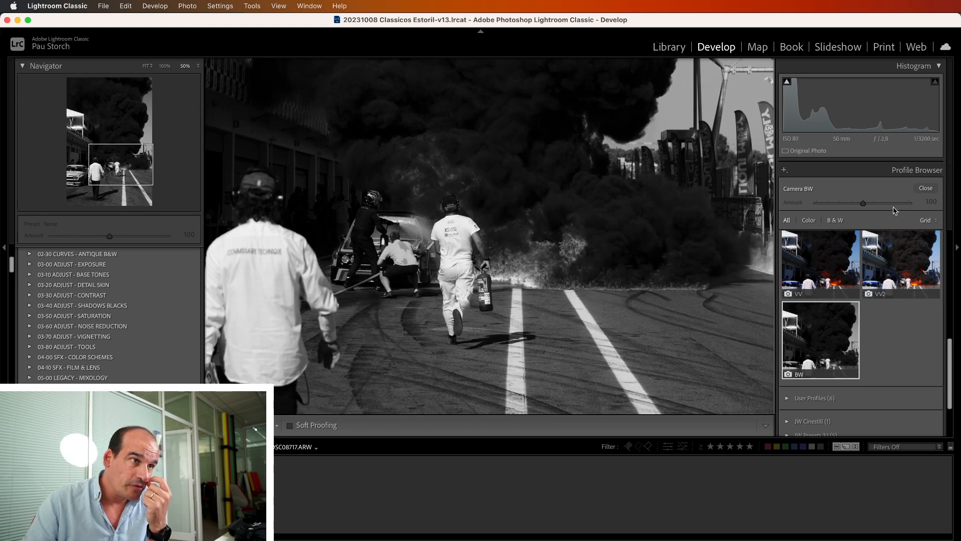
Apply the Camera FL profile from the Camera Matching group and close the Profile Browser
scroll(865, 272, "up", 5)
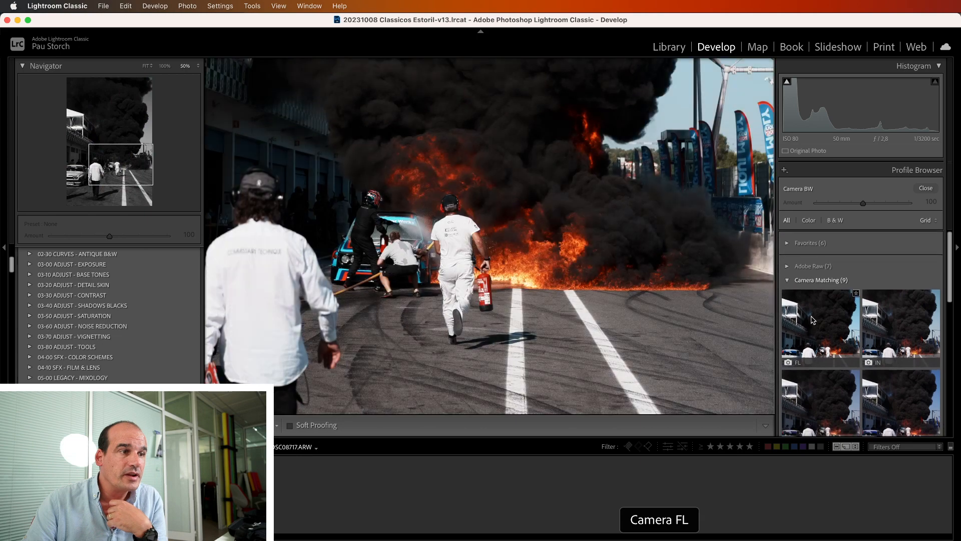
left_click(808, 316)
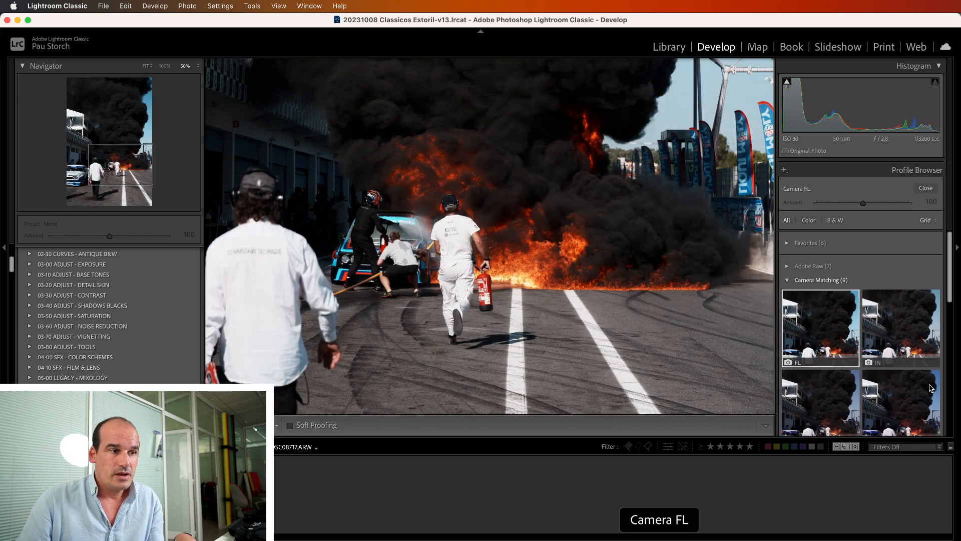
left_click(926, 188)
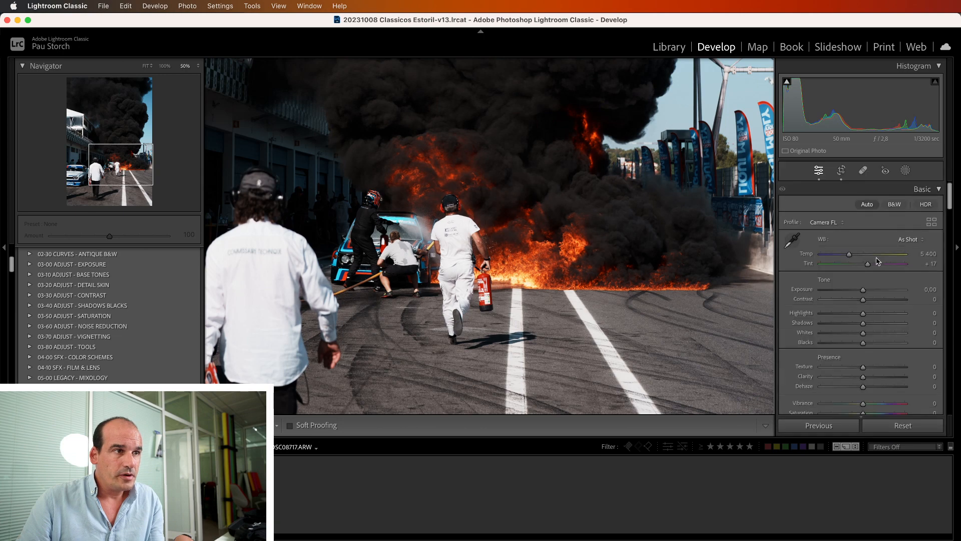
Set the photo's profile to Adobe Color and return to viewing the whole image
left_click(824, 224)
left_click(833, 243)
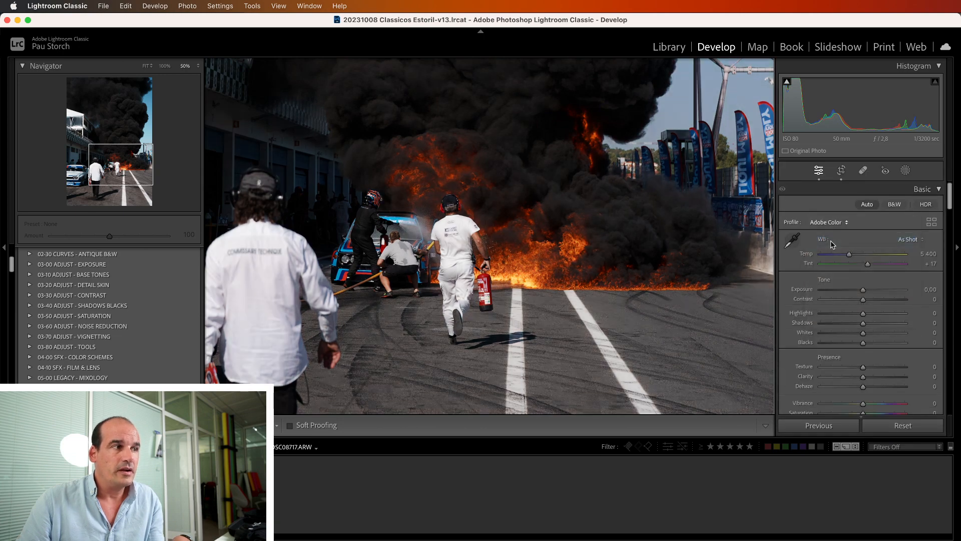
left_click(615, 259)
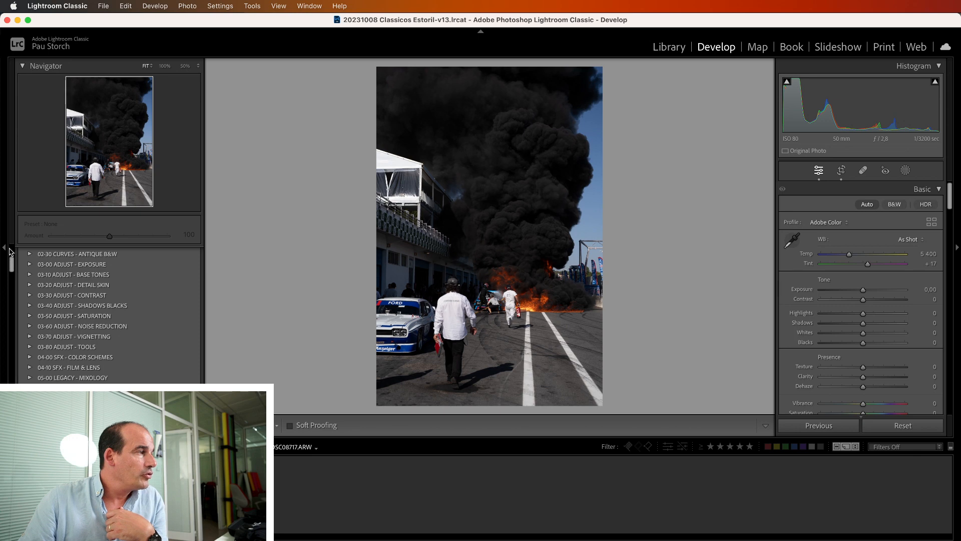
Import all eight XMP presets, from Acros to Velvia, from the Fuji Emulations for Sony folder
left_click_drag(12, 266, 11, 247)
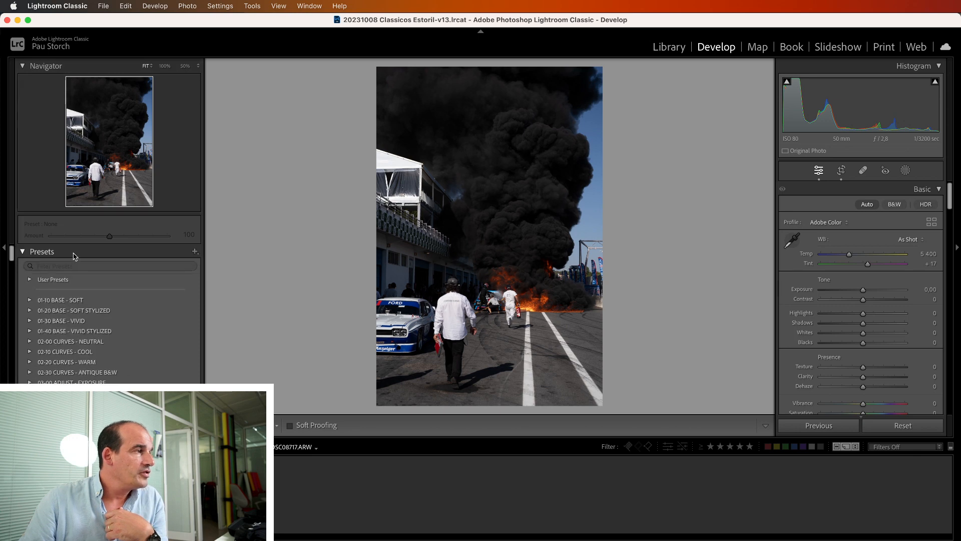
left_click(196, 253)
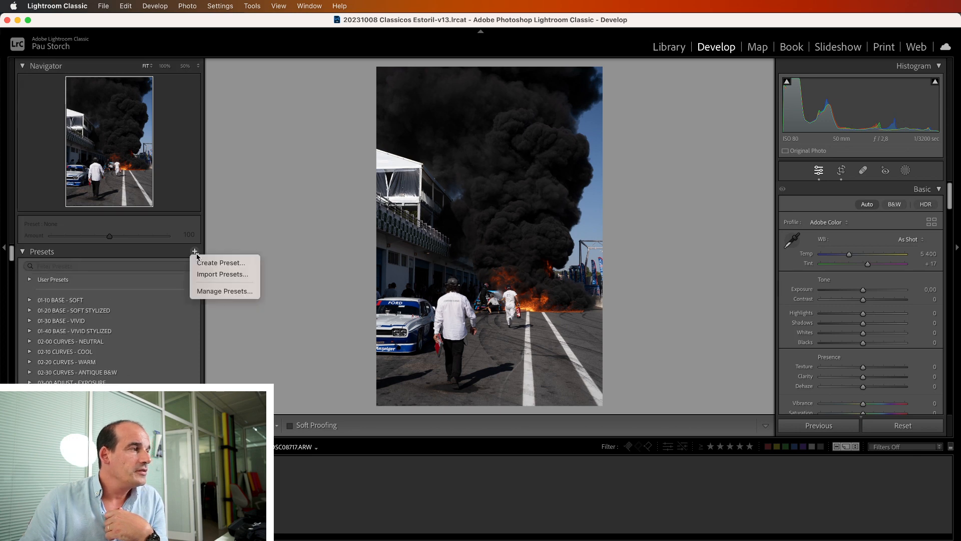
left_click(213, 275)
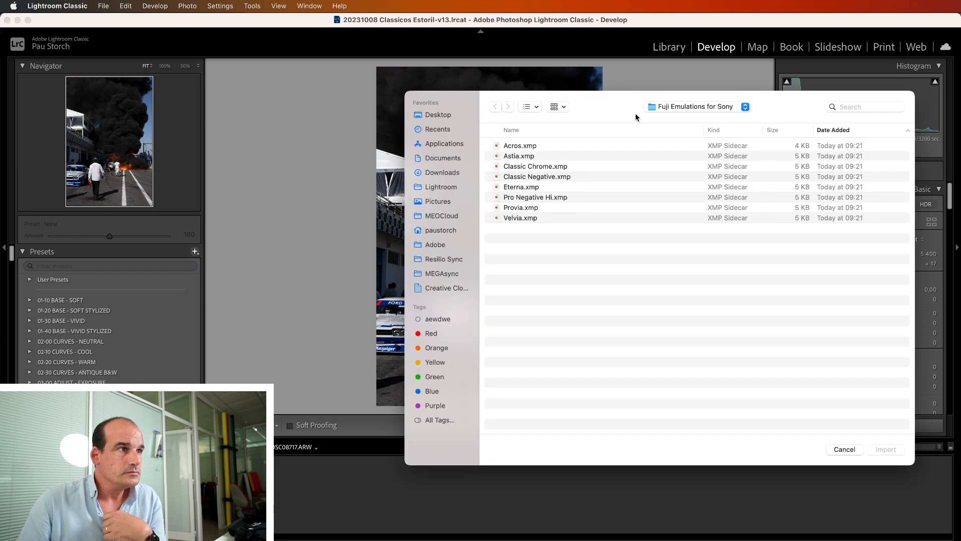
left_click_drag(623, 108, 448, 97)
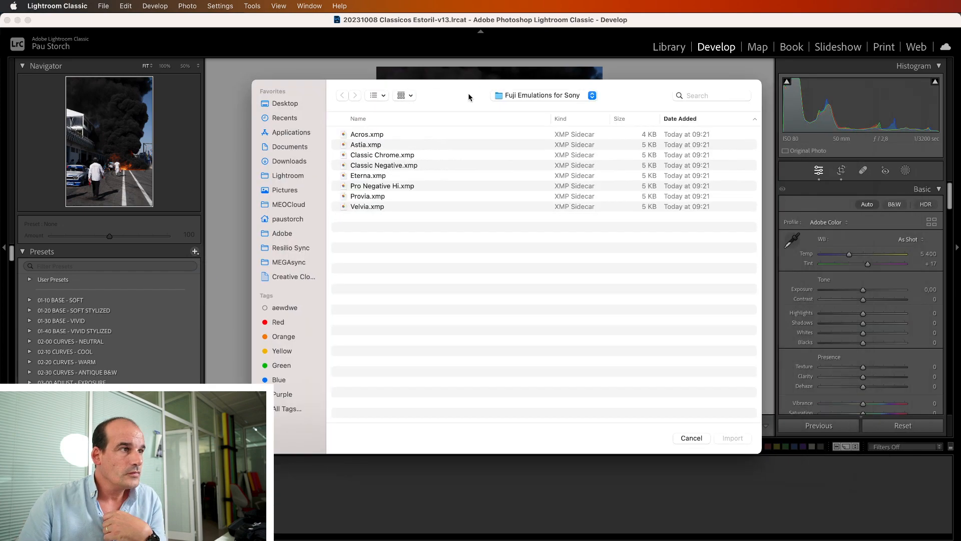
left_click_drag(419, 233, 333, 138)
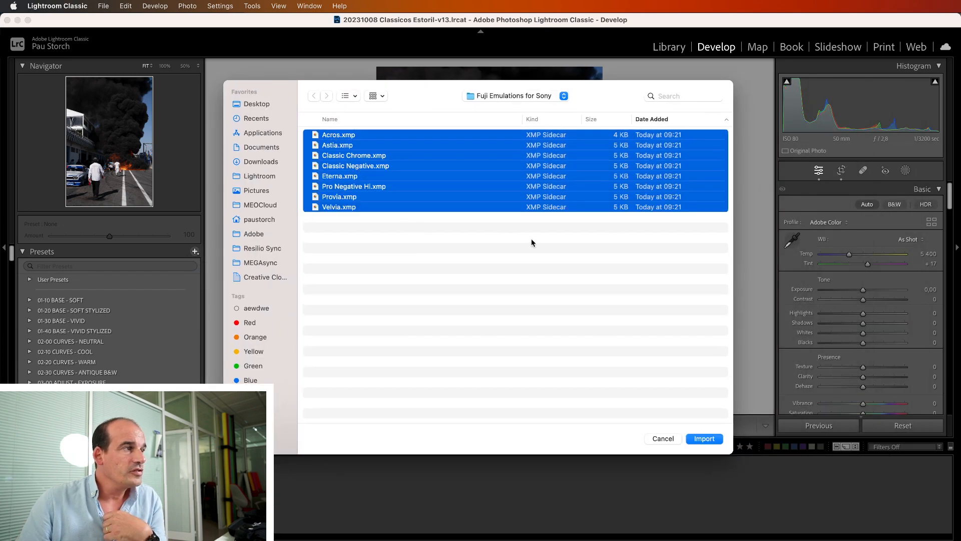
left_click(701, 437)
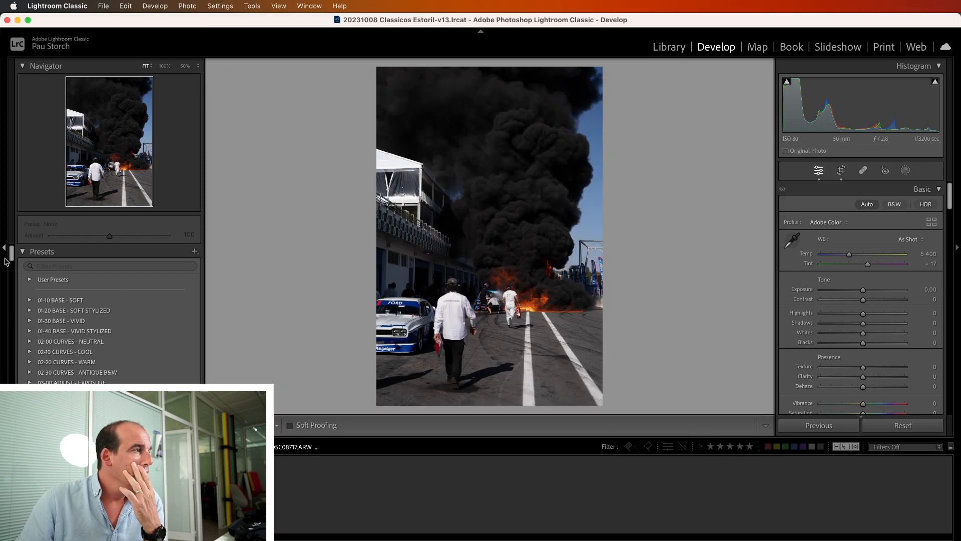
left_click_drag(10, 257, 10, 307)
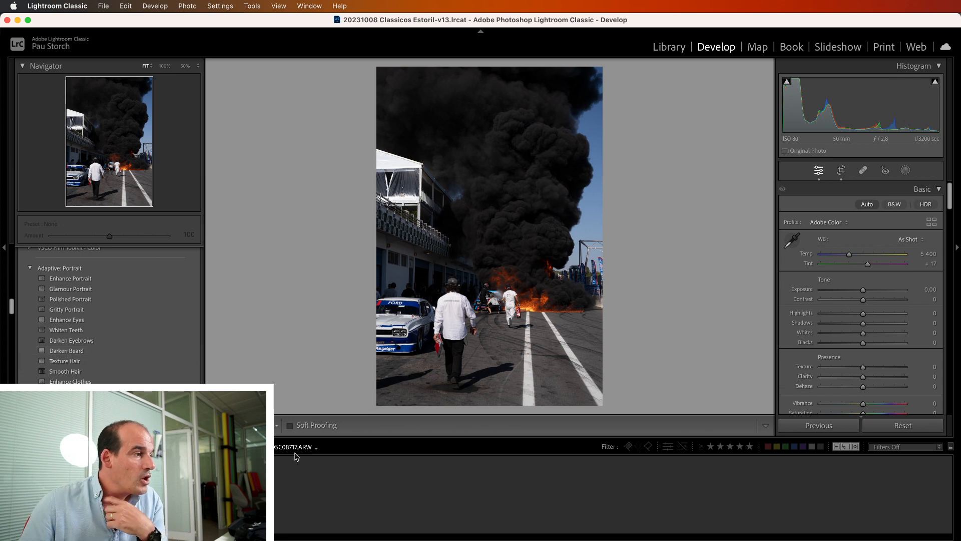
left_click(269, 455)
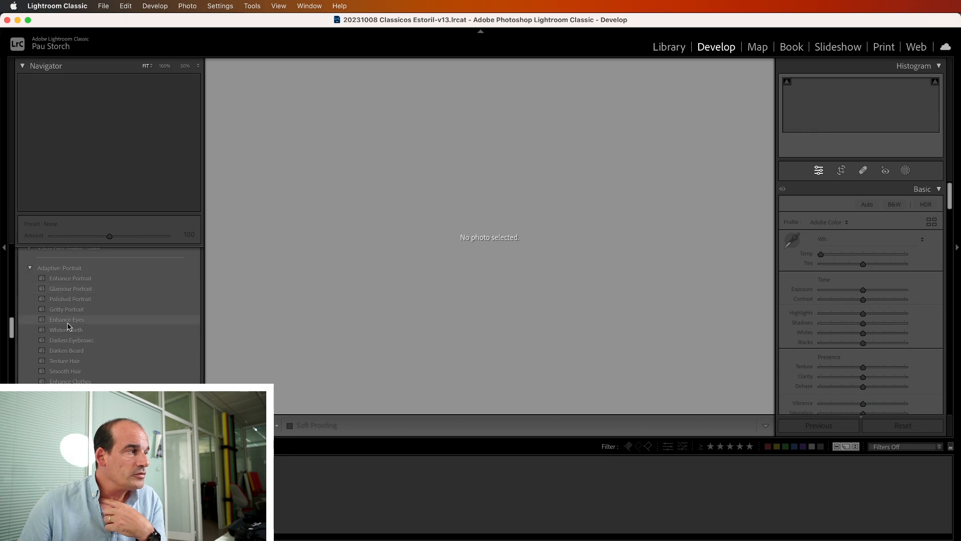
left_click(68, 490)
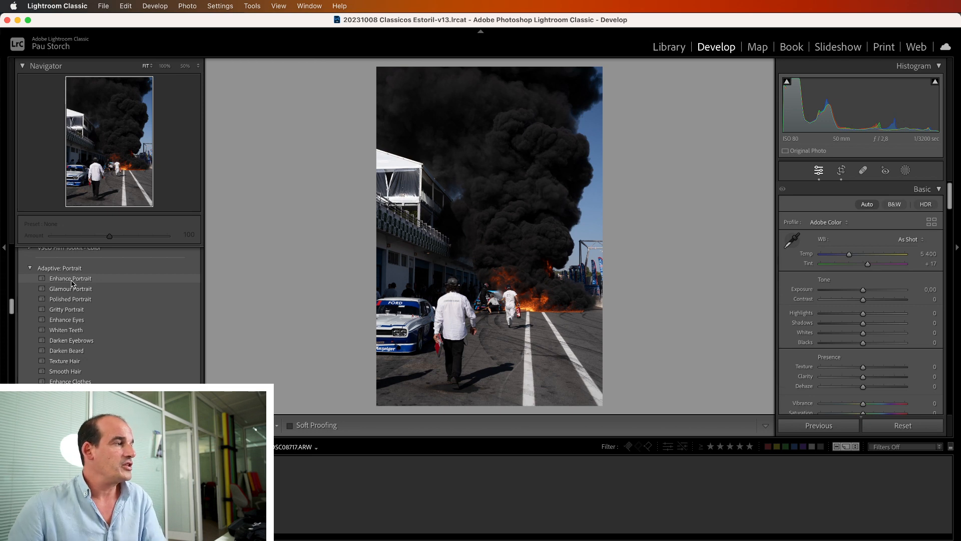
Collapse the Adaptive: Portrait preset group and expand the Fuji Emulations for Sony group
left_click(30, 268)
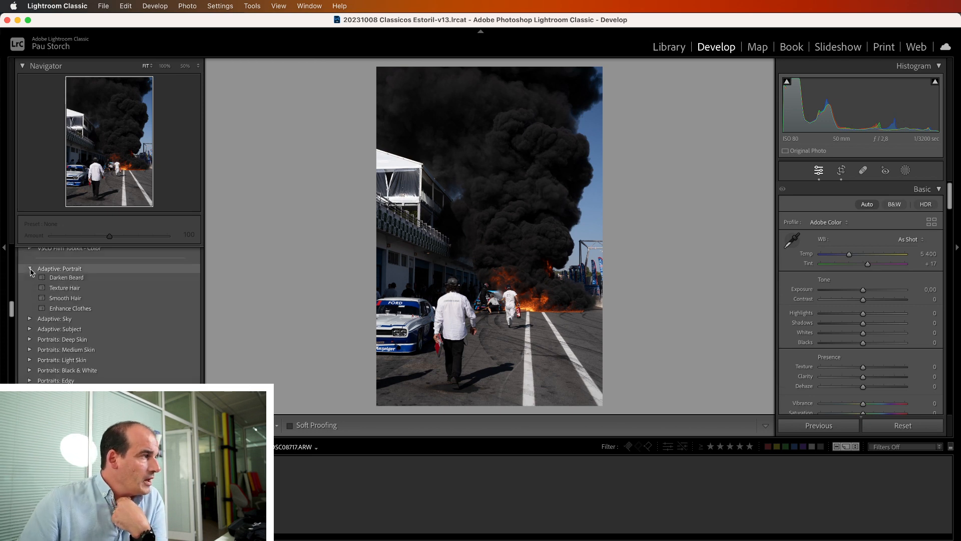
scroll(117, 363, "down", 10)
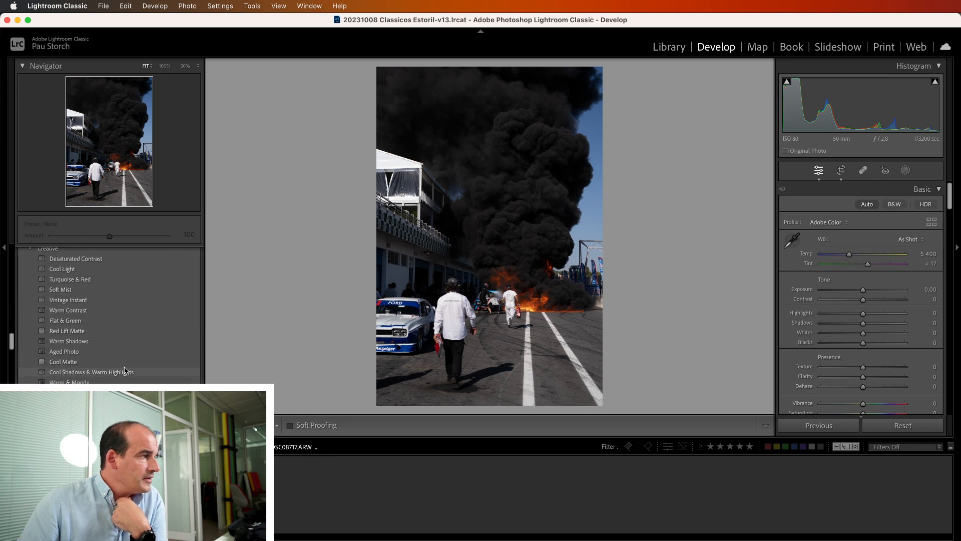
scroll(125, 370, "up", 10)
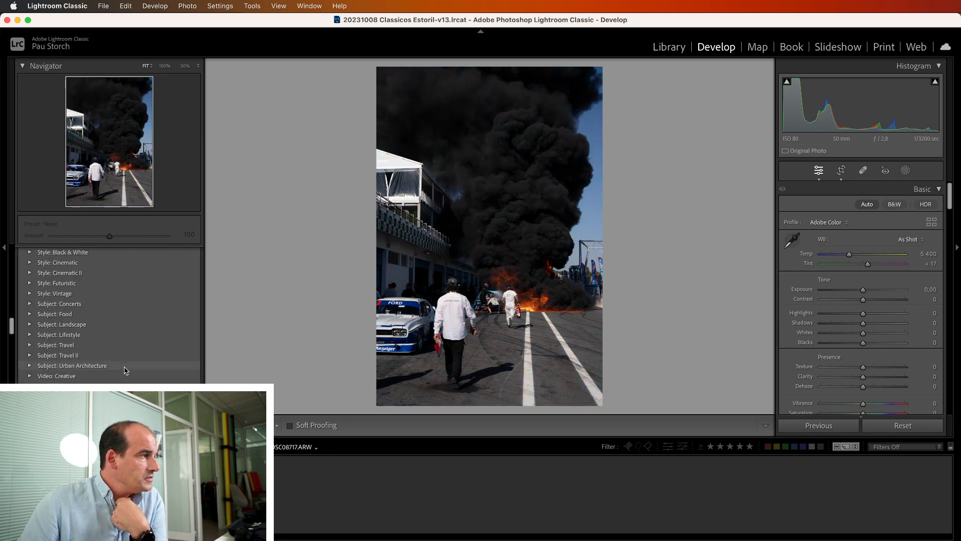
scroll(125, 371, "down", 8)
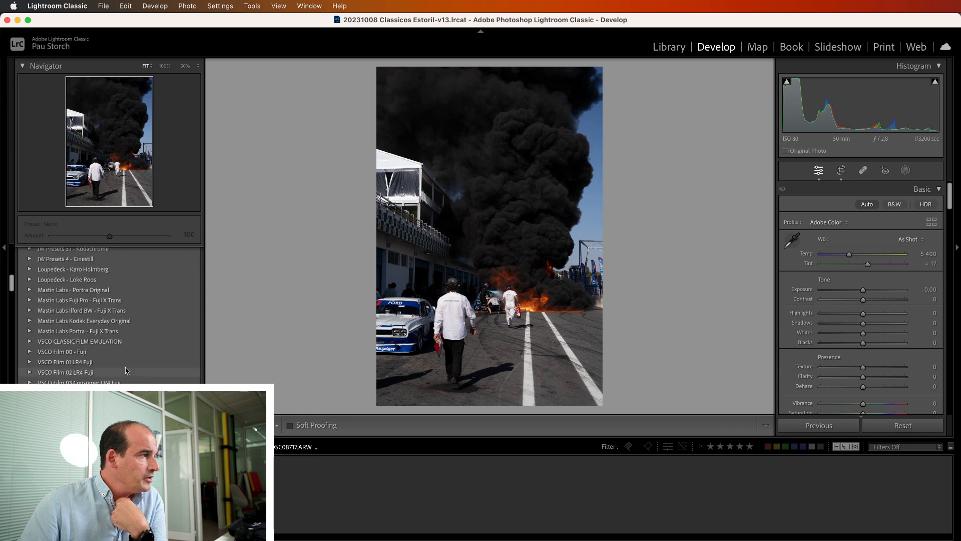
scroll(125, 371, "up", 2)
left_click(30, 297)
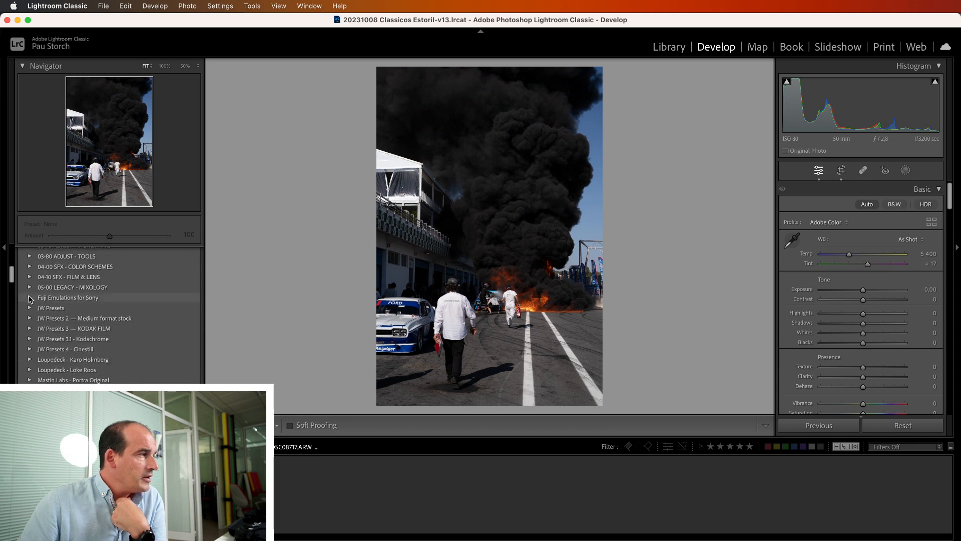
scroll(14, 275, "down", 2)
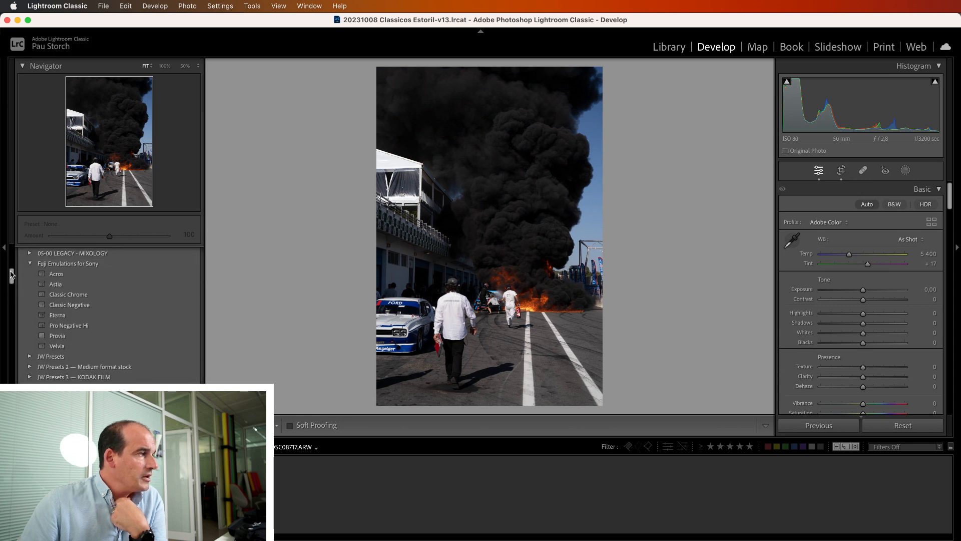
Apply the Acros preset to the photo and inspect the smoke, people and flames at 50% zoom
left_click(53, 277)
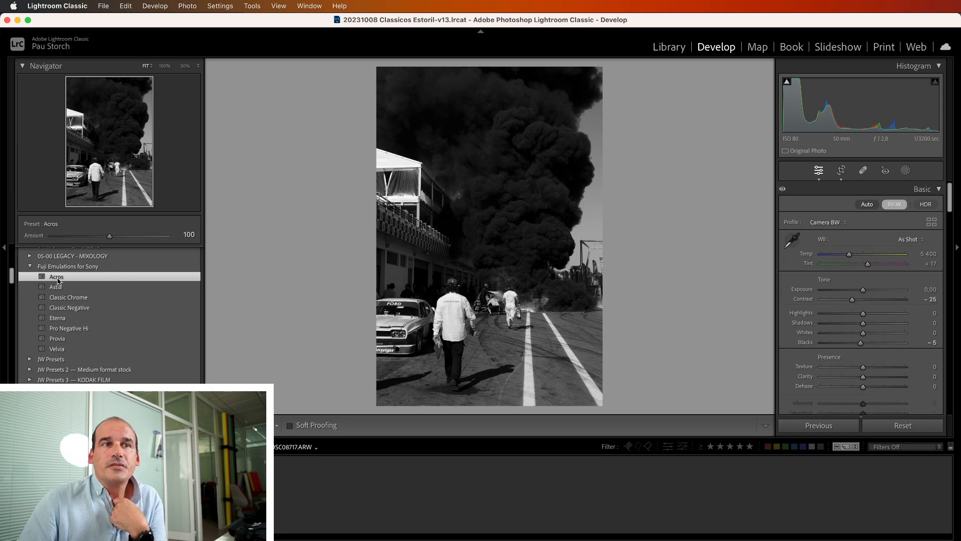
left_click(501, 258)
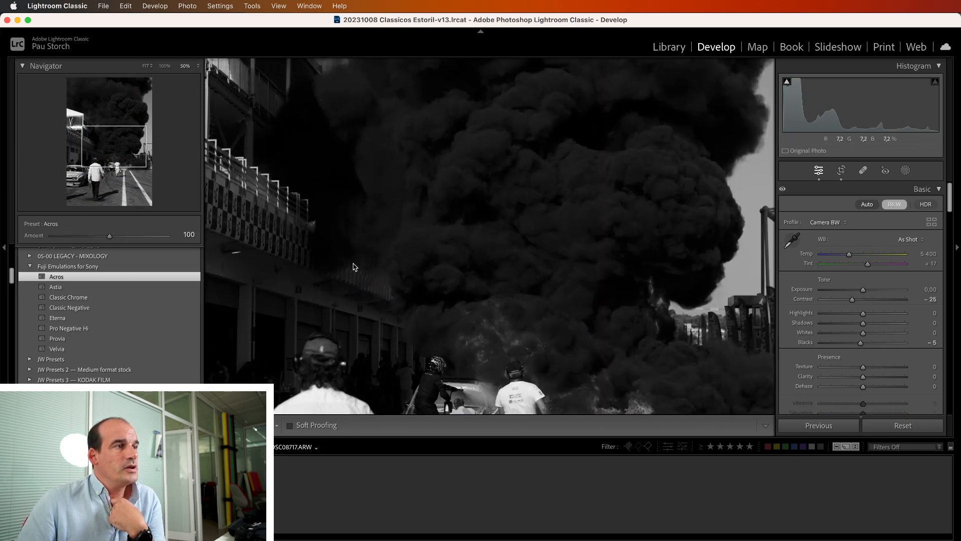
left_click_drag(353, 272, 350, 203)
left_click_drag(460, 268, 435, 207)
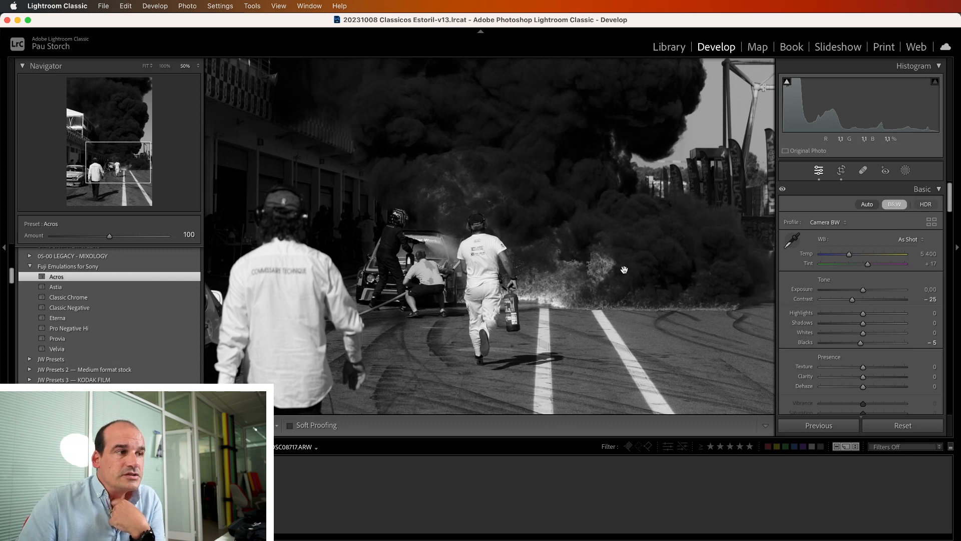
left_click_drag(507, 191, 511, 293)
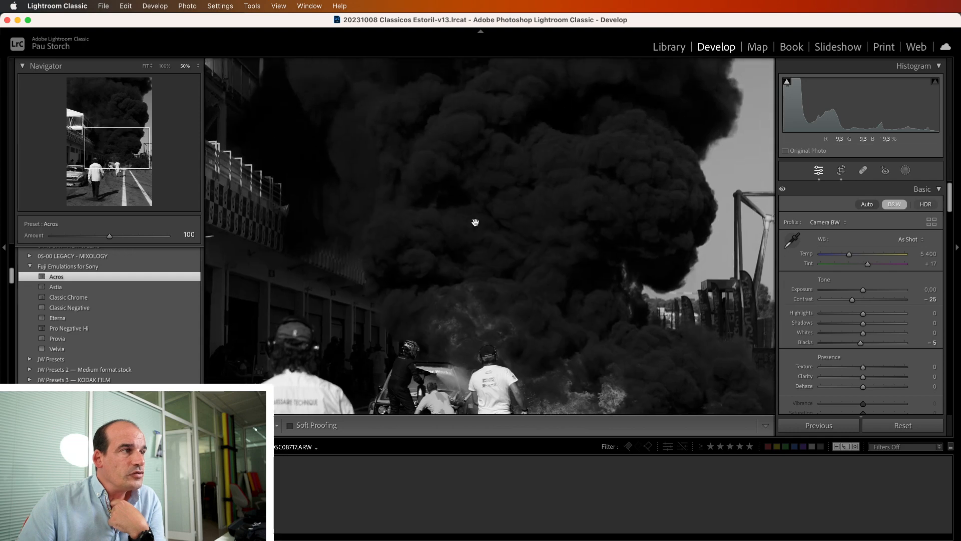
left_click_drag(503, 224, 459, 266)
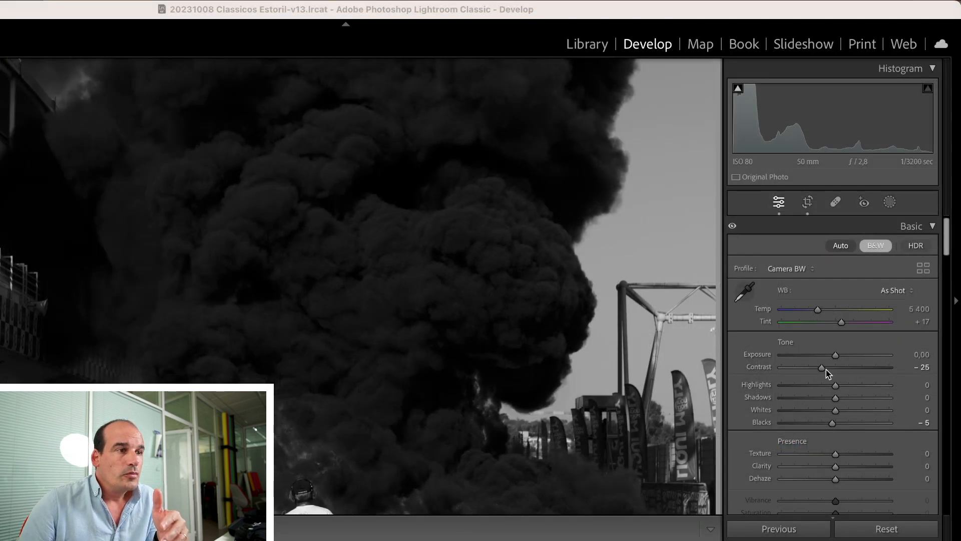
Try Contrast values of −20 and −16 on the photo and return the setting to −25
mouse_move(821, 369)
left_mouse_down()
mouse_move(853, 370)
mouse_move(824, 370)
left_mouse_up()
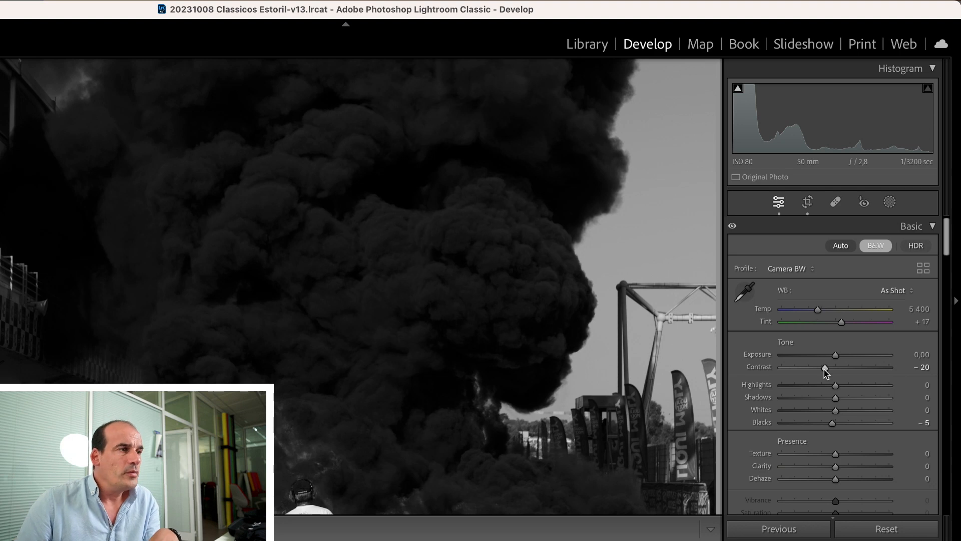
left_click_drag(824, 369, 826, 371)
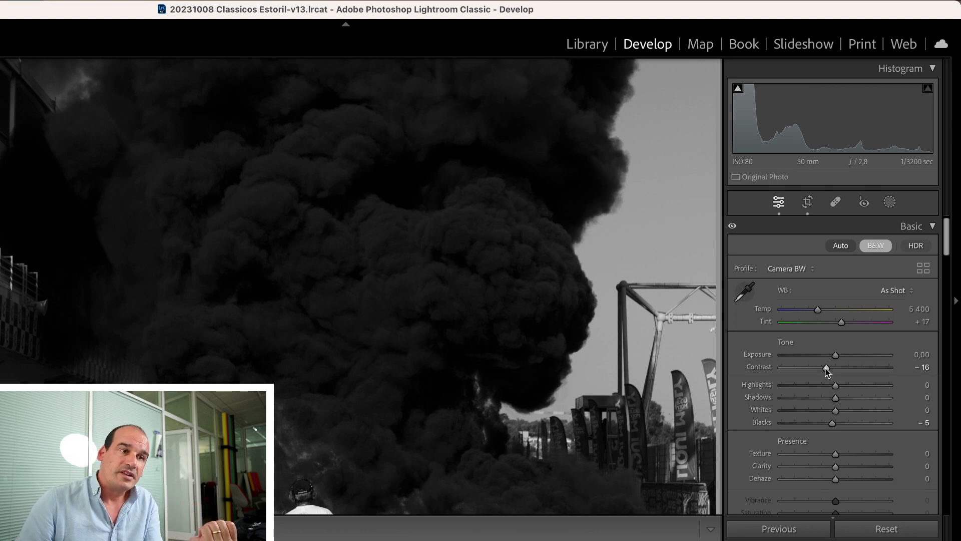
mouse_move(826, 368)
left_mouse_down()
mouse_move(846, 369)
mouse_move(820, 369)
left_mouse_up()
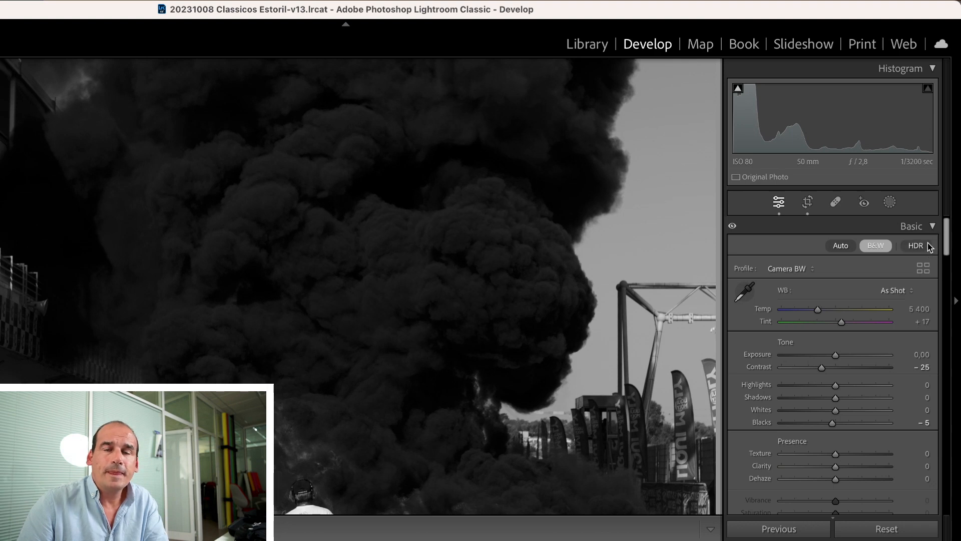
Try tone-curve points at 174/171 in the highlights and 74/102 in the shadows, and undo both, leaving a midpoint
left_click_drag(947, 242, 946, 278)
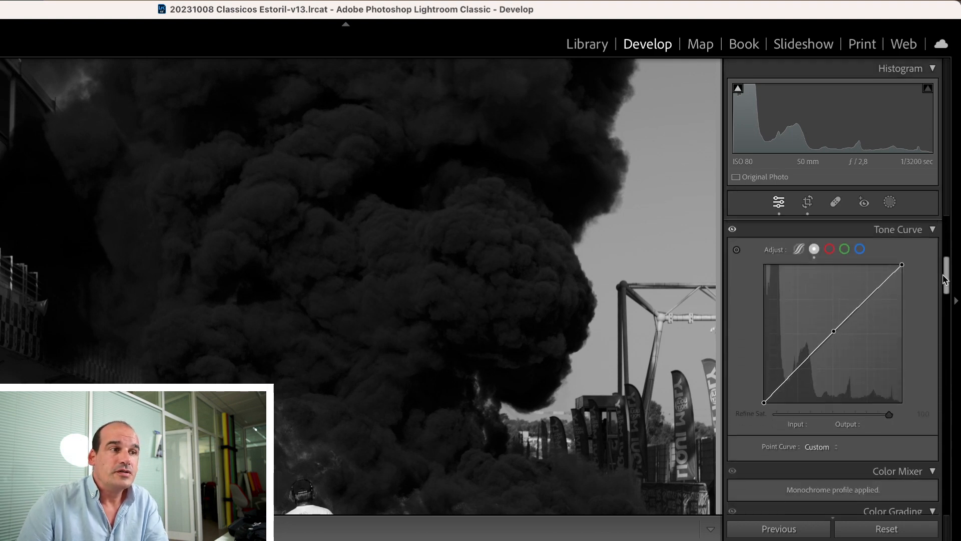
left_click(835, 328)
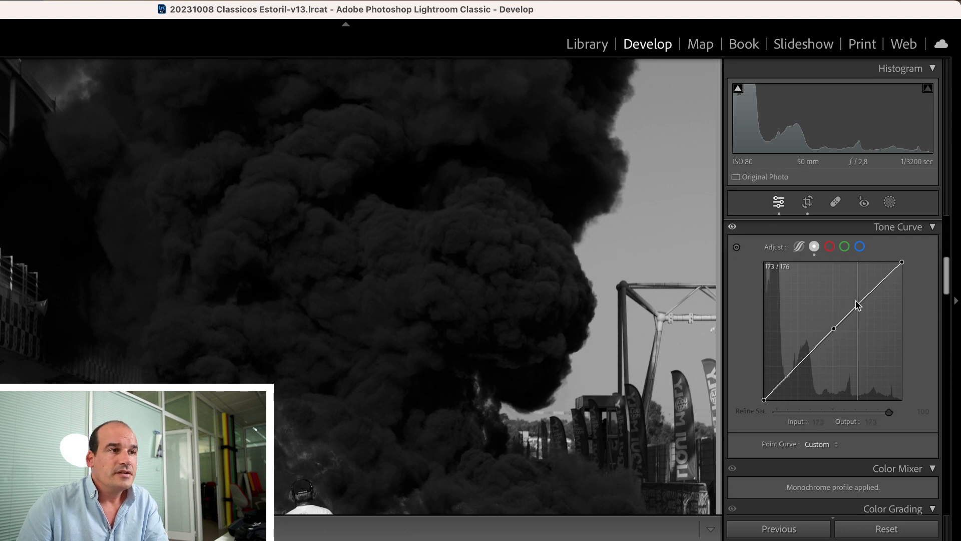
mouse_move(857, 305)
left_mouse_down()
mouse_move(855, 298)
mouse_move(858, 306)
left_mouse_up()
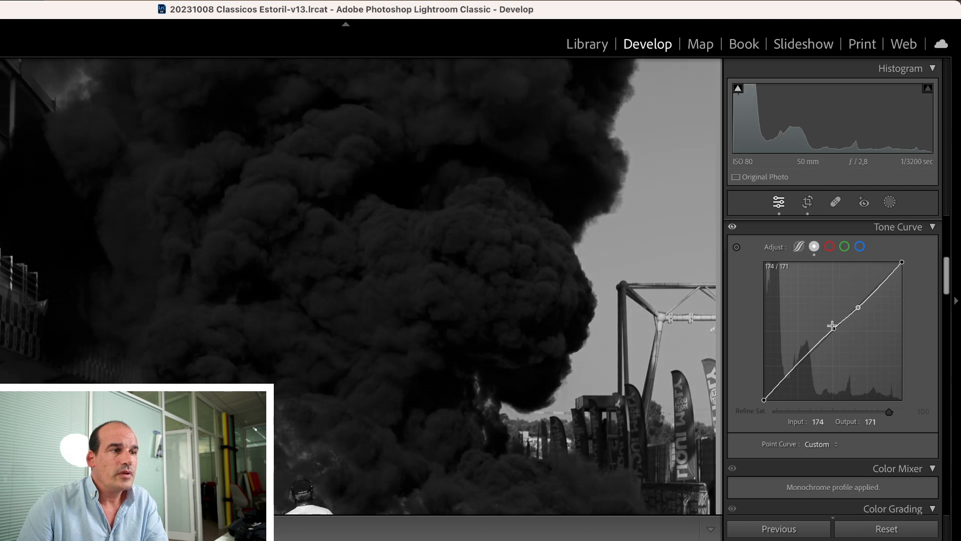
left_click_drag(796, 366, 804, 345)
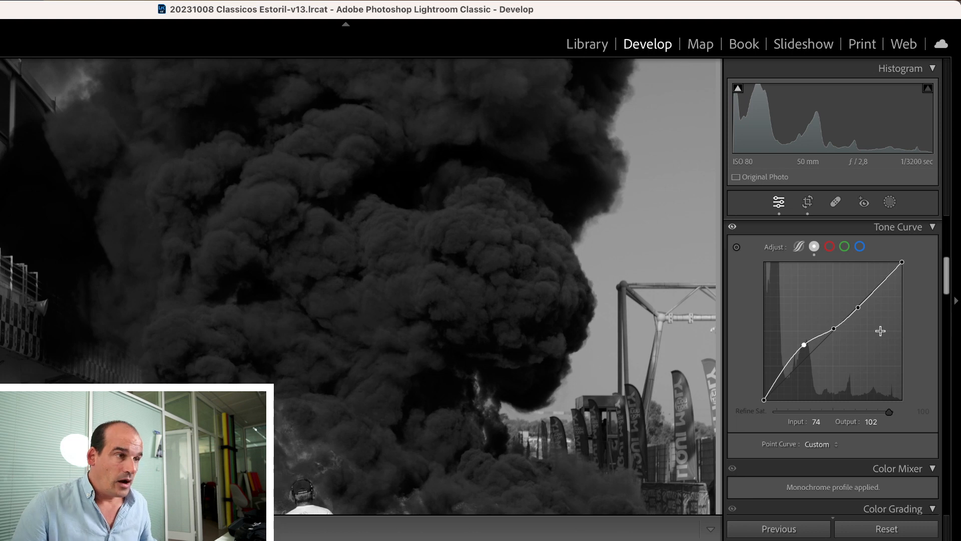
key("super+z")
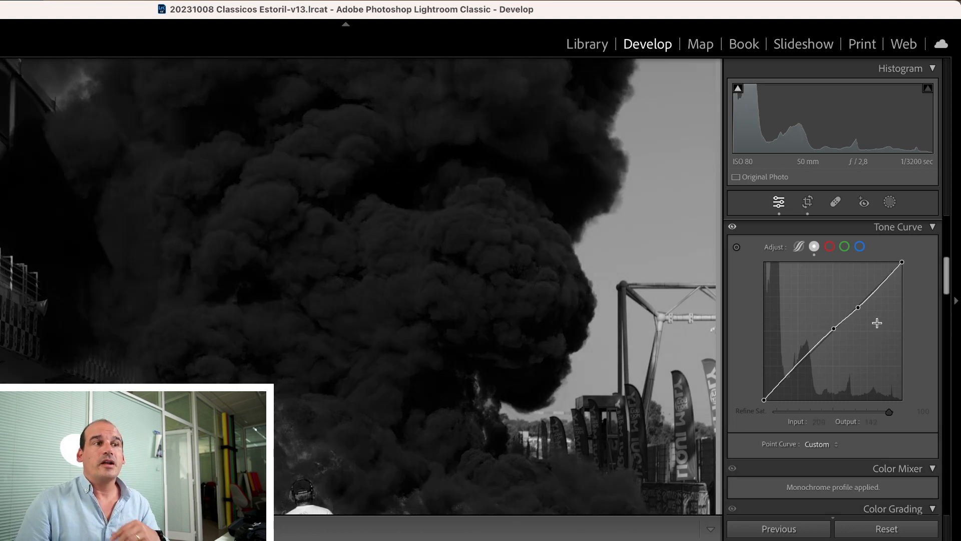
key("super+z")
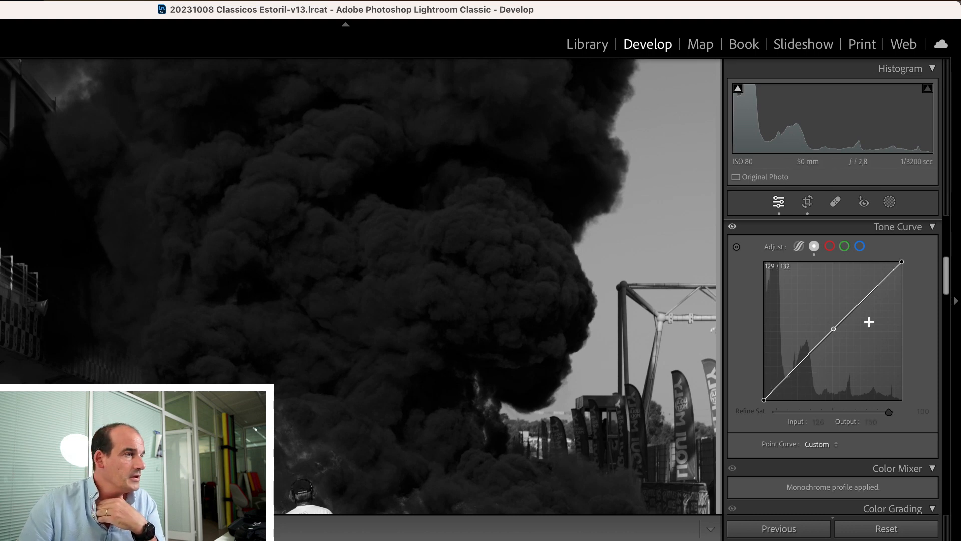
Reset the photo's develop settings to the colour original with a linear tone curve
left_click_drag(948, 282, 944, 255)
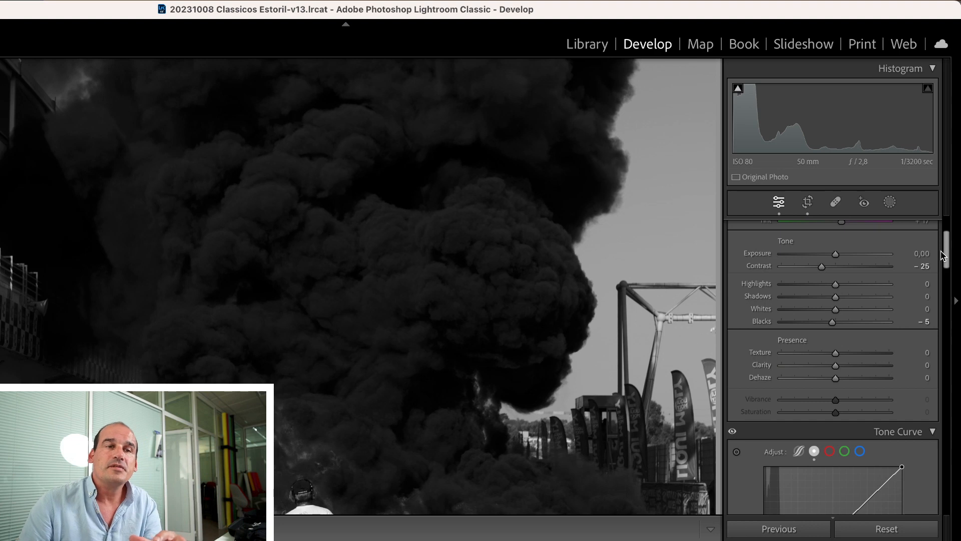
scroll(944, 255, "up", 3)
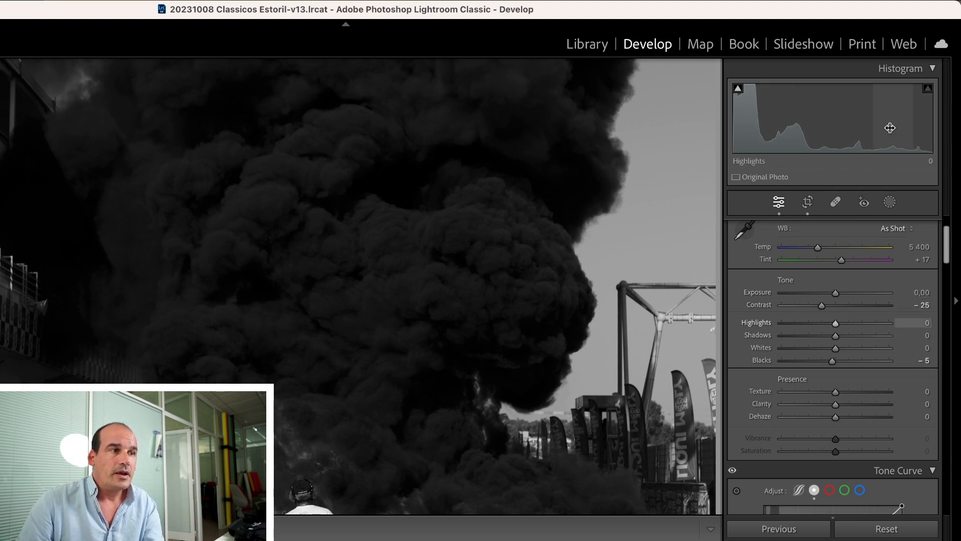
left_click_drag(947, 241, 949, 276)
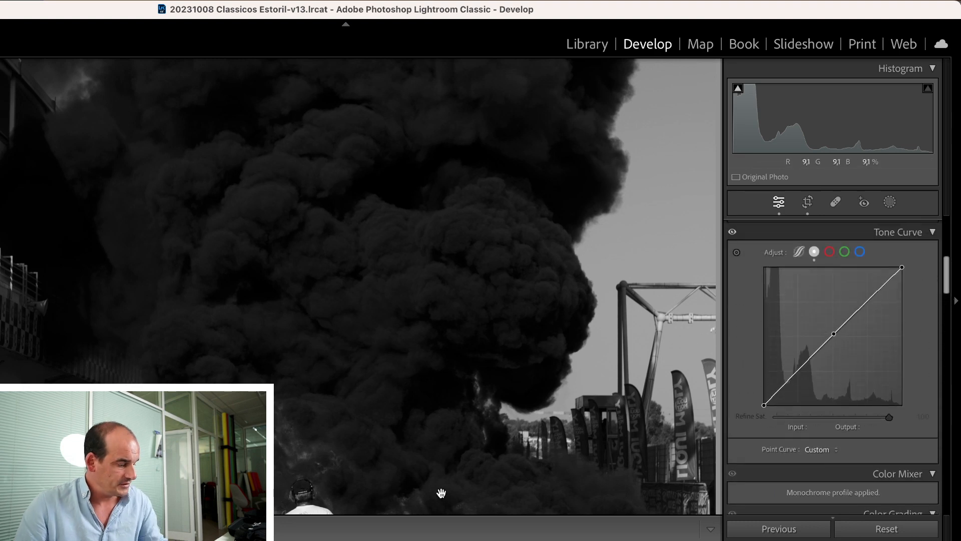
key("super+shift+r")
key("super+z")
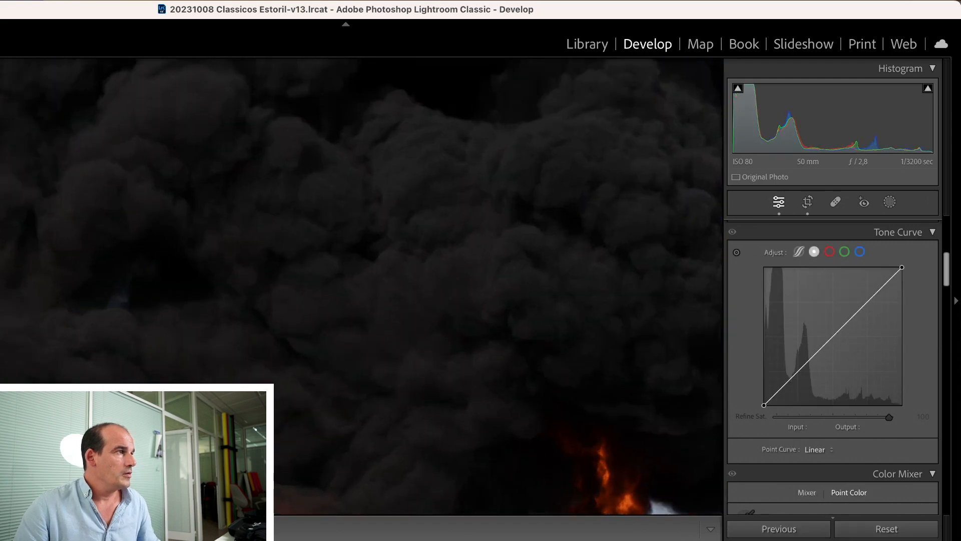
Zoom to 100% on the crew and flames and compare the black-and-white before view with the Astia version
left_click(148, 239)
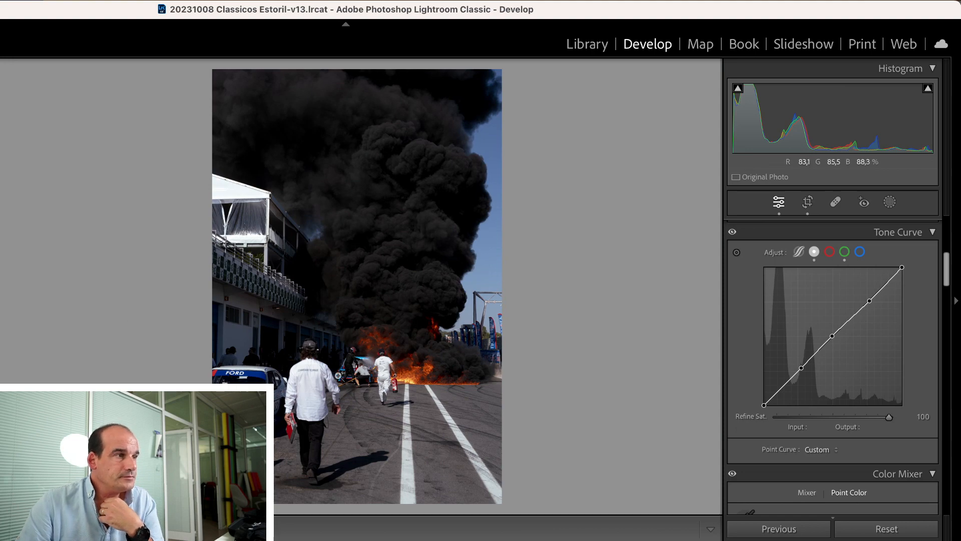
left_click(363, 371)
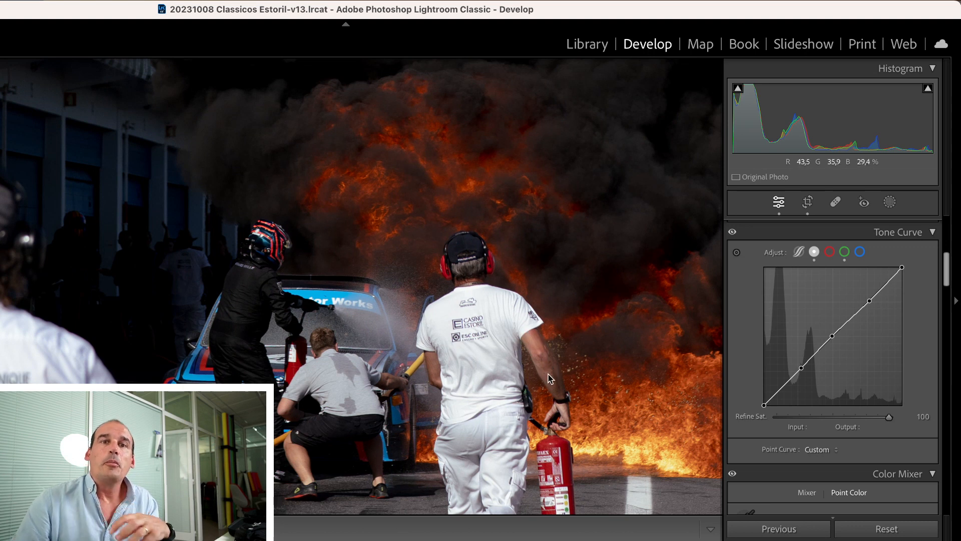
left_click_drag(534, 391, 370, 342)
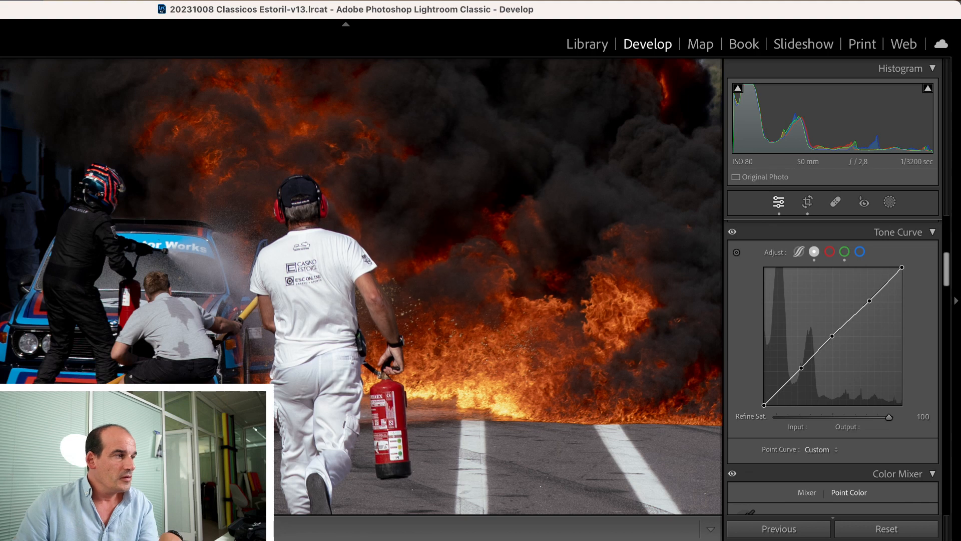
key("y")
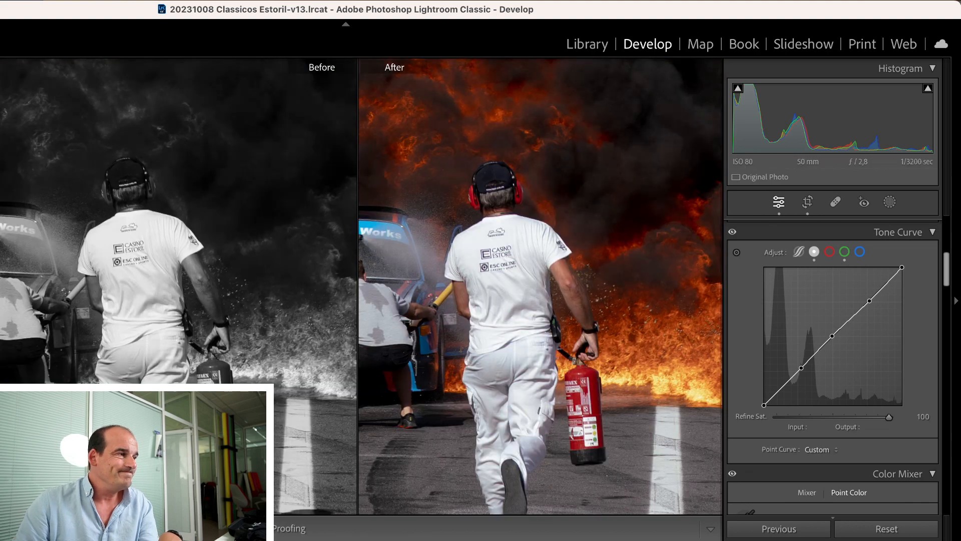
key("y")
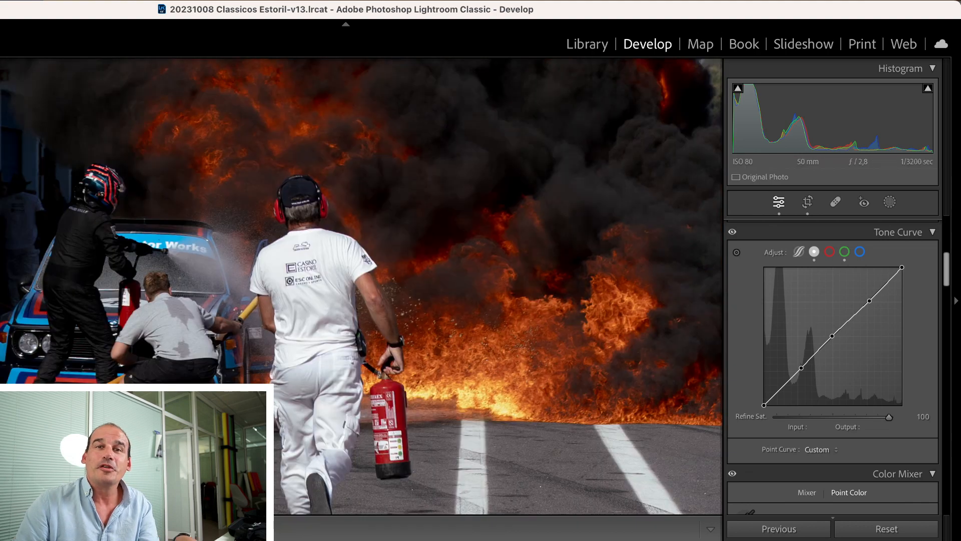
left_click_drag(395, 344, 437, 282)
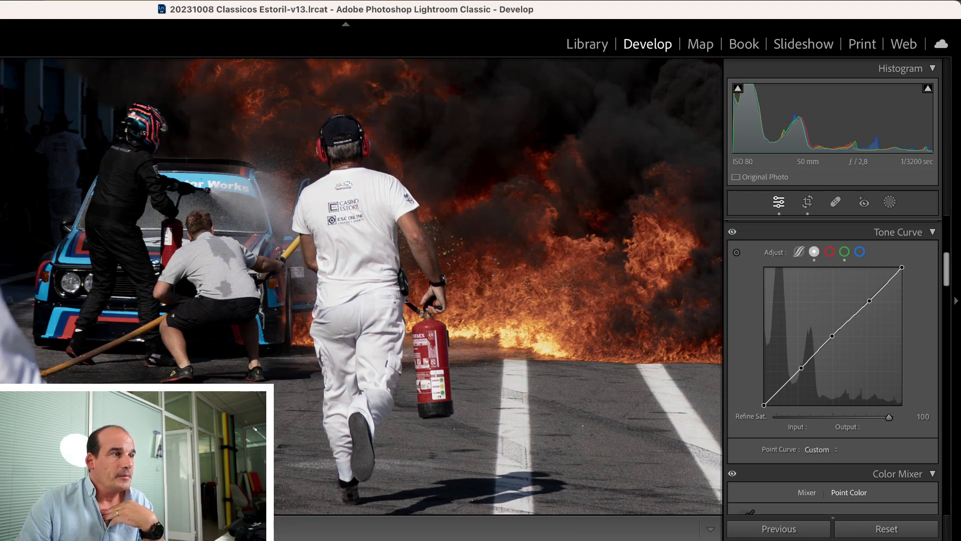
Compare the looks of the Fuji Emulations for Sony presets on the crew and flames and apply Classic Negative
key("backslash")
key("backslash")
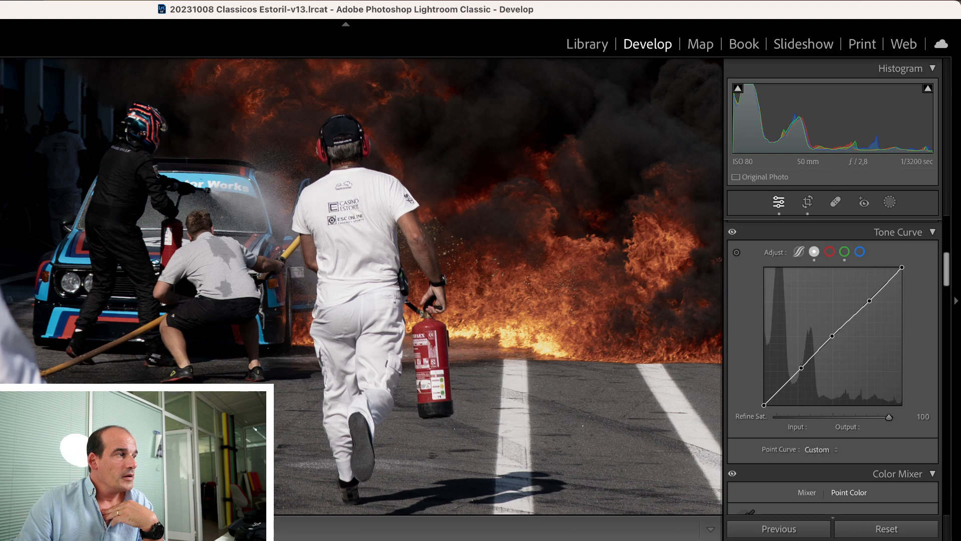
key("backslash")
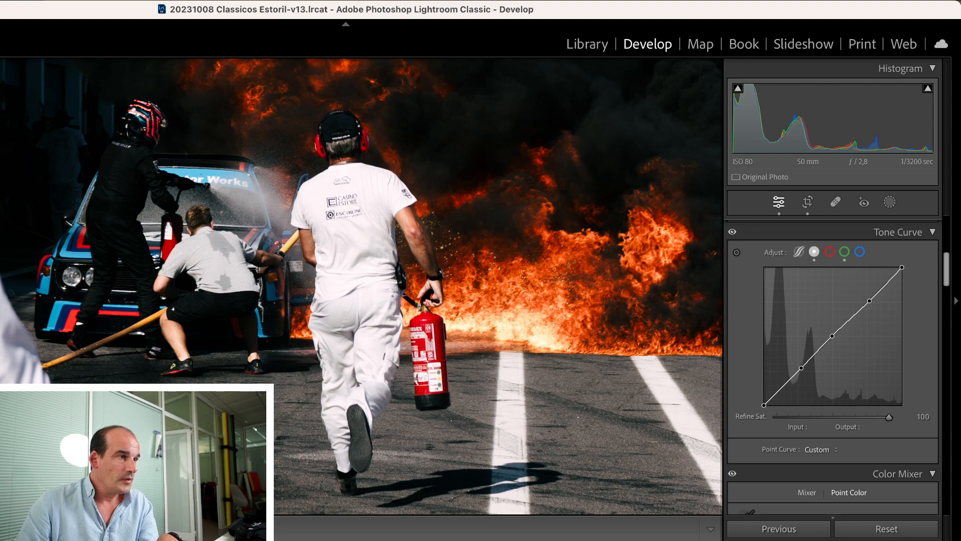
key("backslash")
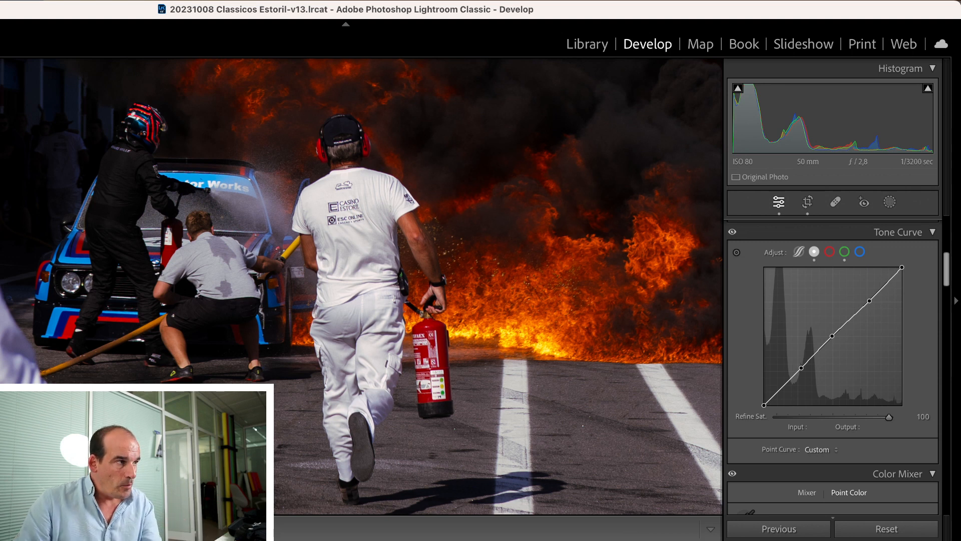
key("super+z")
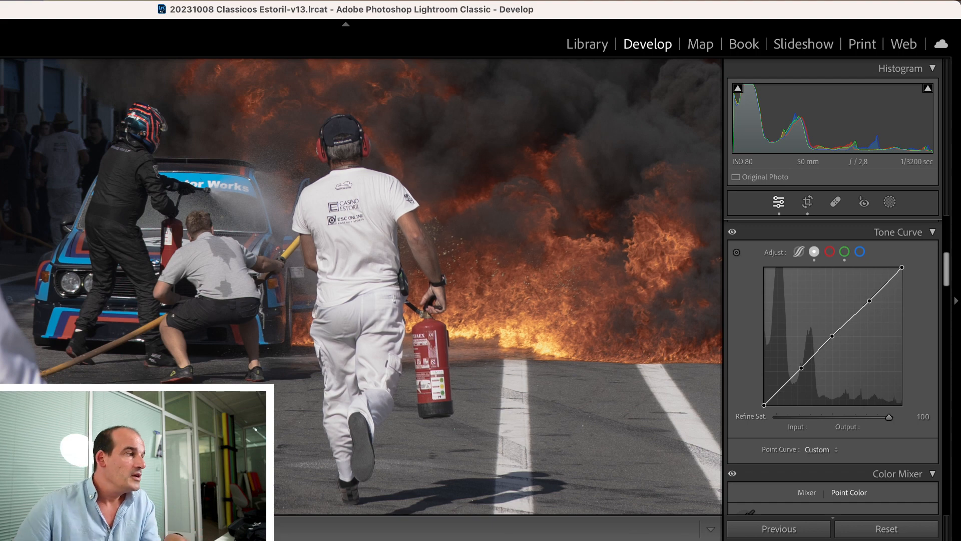
key("backslash")
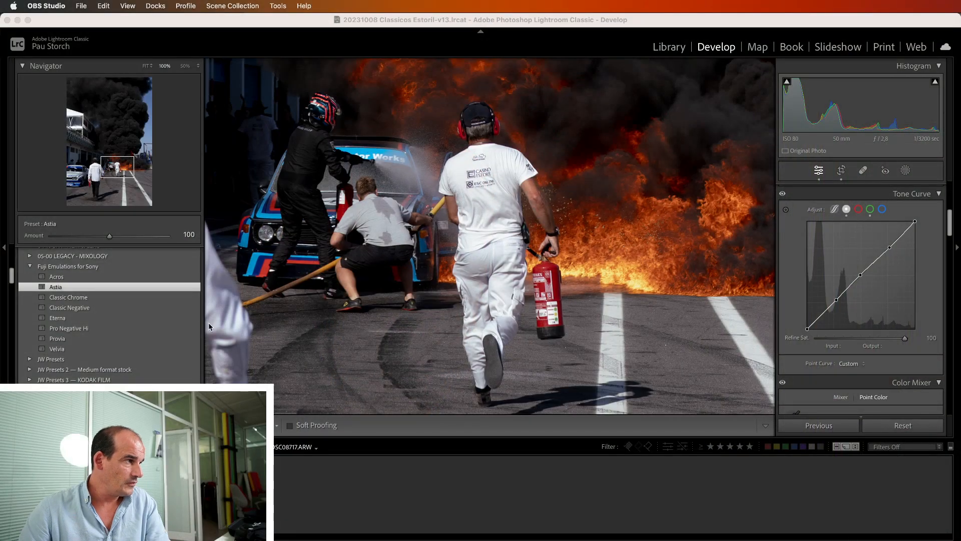
left_click(210, 327)
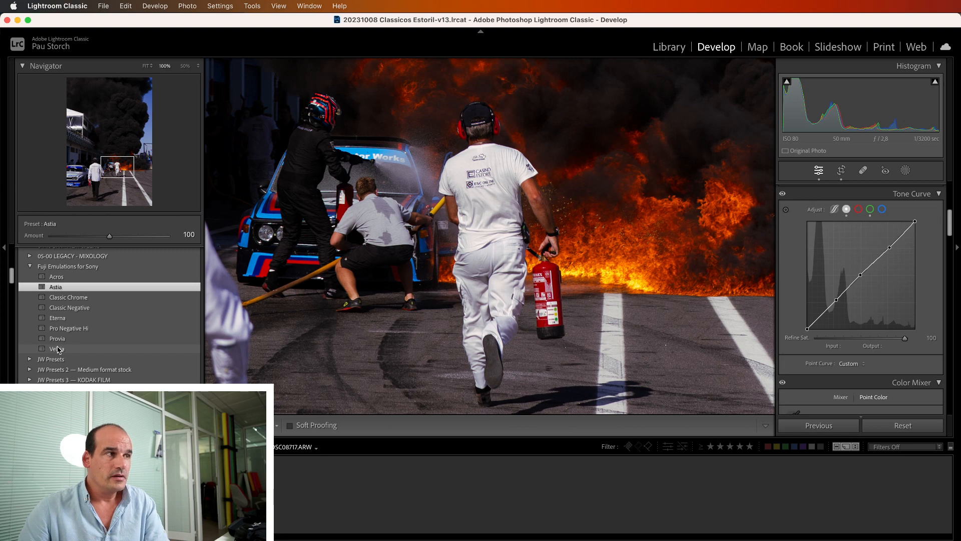
left_click(68, 309)
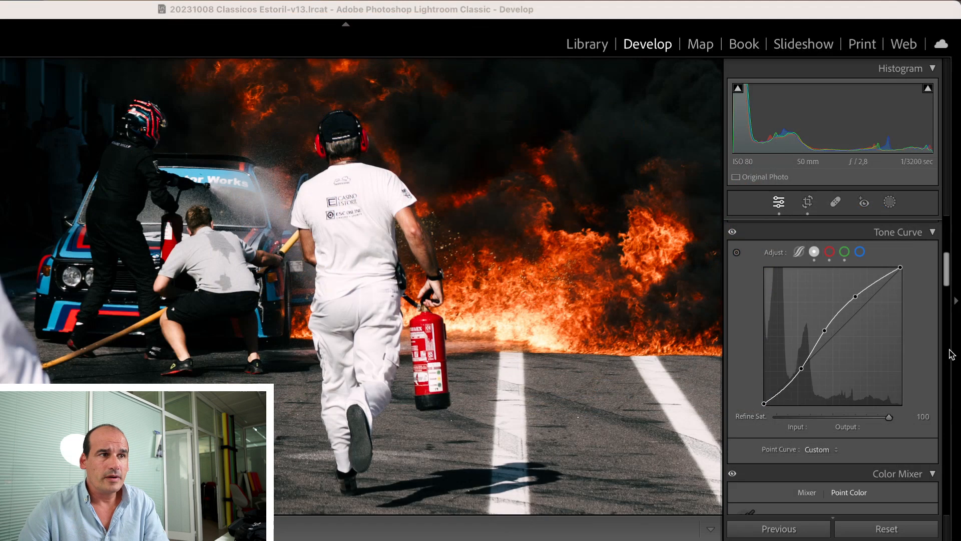
Move the existing midtone point of the tone curve to input 120, output 135
scroll(855, 229, "down", 2)
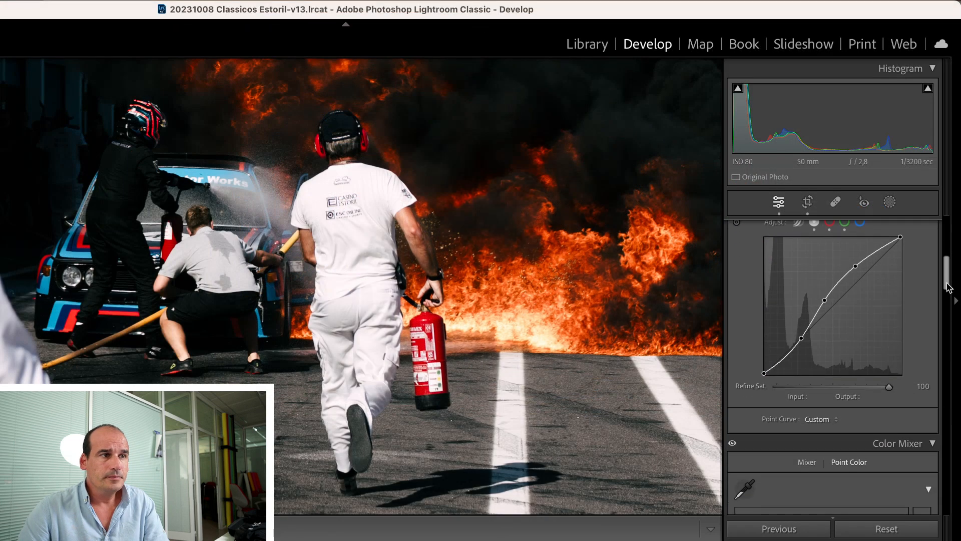
left_click(831, 297)
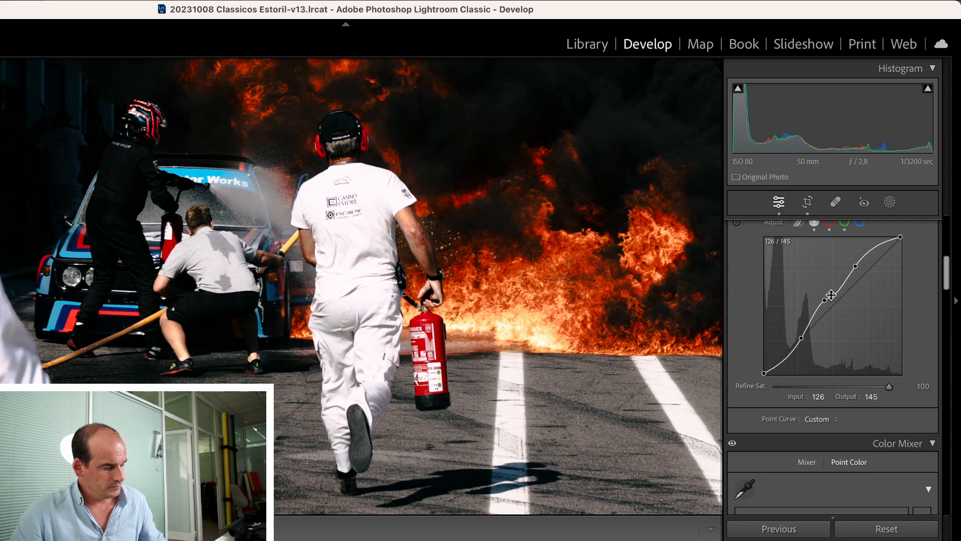
key("super+z")
left_click_drag(825, 300, 829, 302)
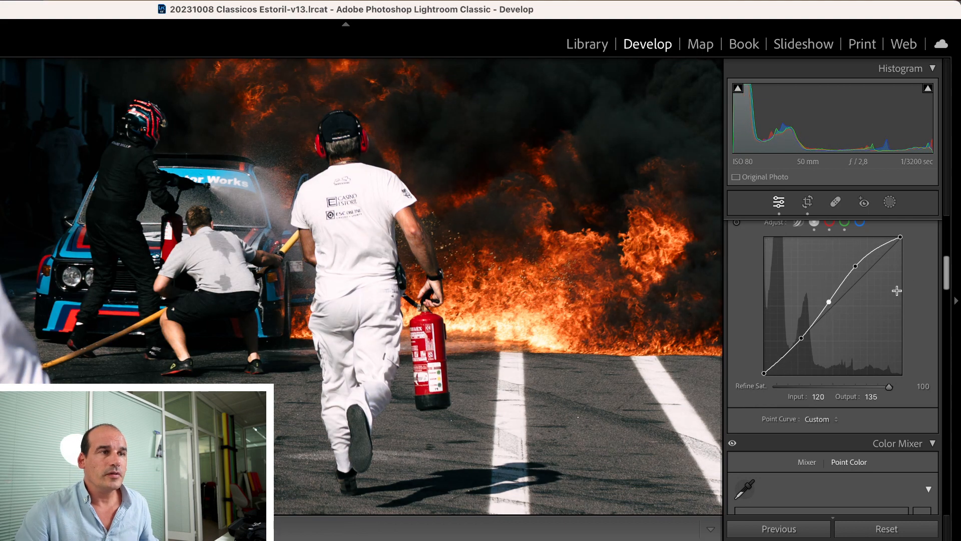
Set the Yellow saturation to −26 in the Color Mixer's HSL adjustments
left_click_drag(946, 270, 940, 321)
scroll(944, 310, "up", 3)
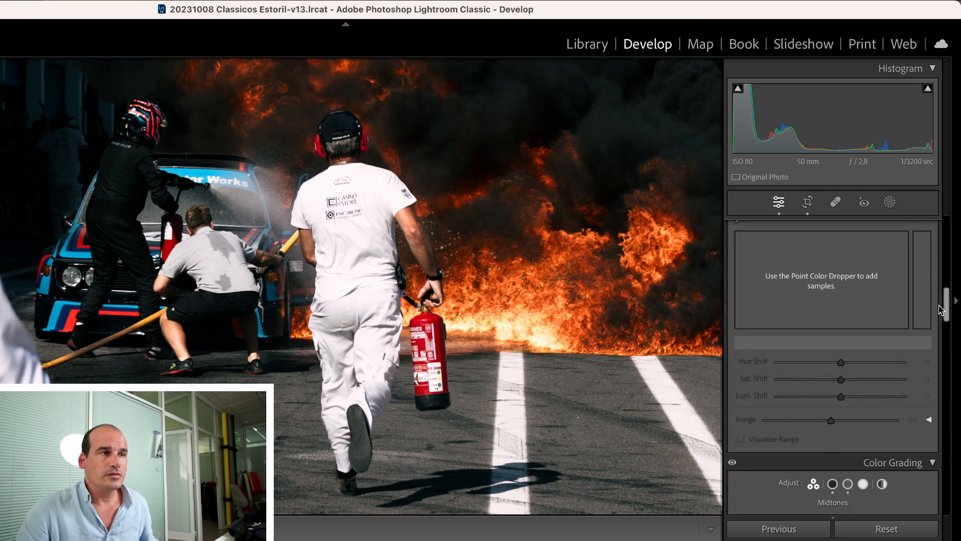
left_click(810, 248)
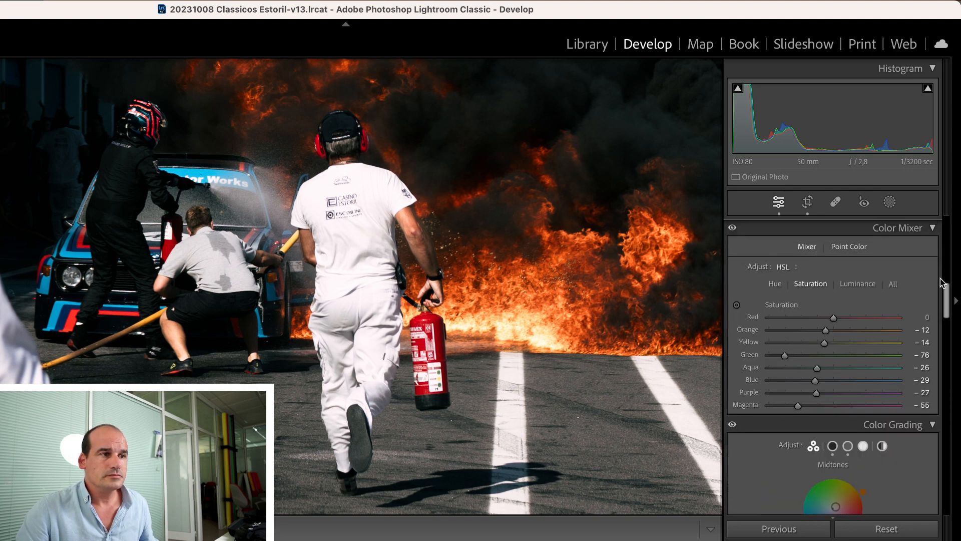
mouse_move(825, 344)
left_mouse_down()
mouse_move(840, 343)
mouse_move(816, 344)
left_mouse_up()
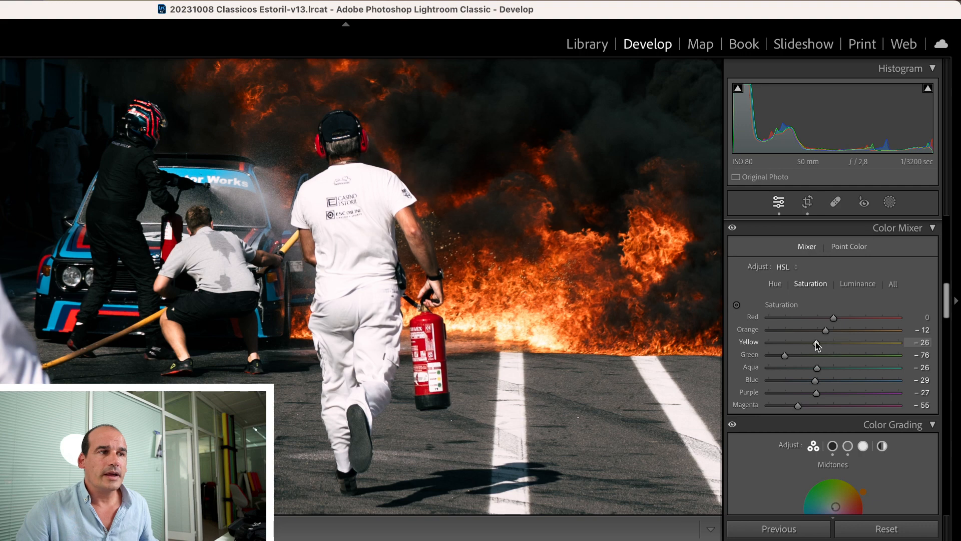
Set the Yellow luminance to +29 in the Color Mixer, try Orange at −16 and raise Orange partway back
left_click(846, 290)
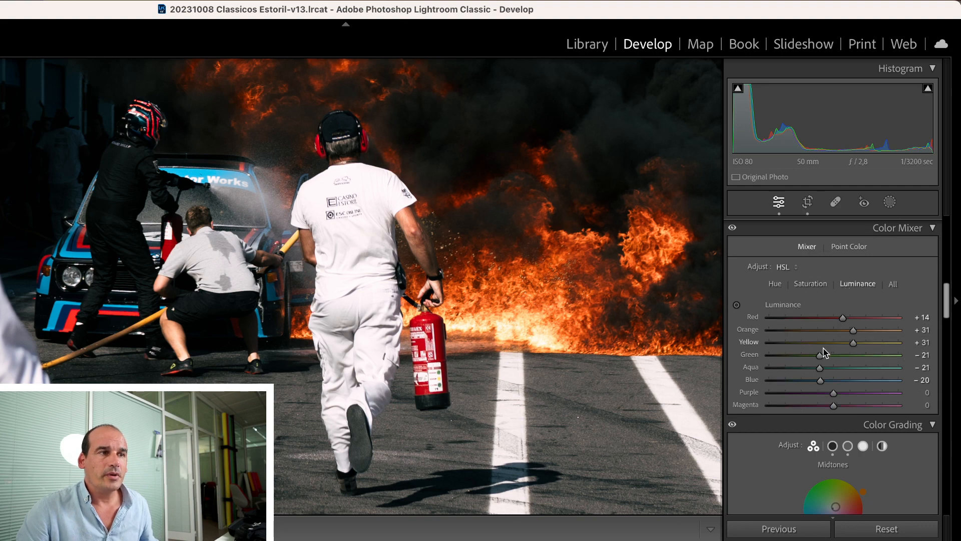
left_click_drag(853, 343, 814, 344)
mouse_move(850, 345)
left_mouse_down()
mouse_move(843, 332)
mouse_move(857, 332)
left_mouse_up()
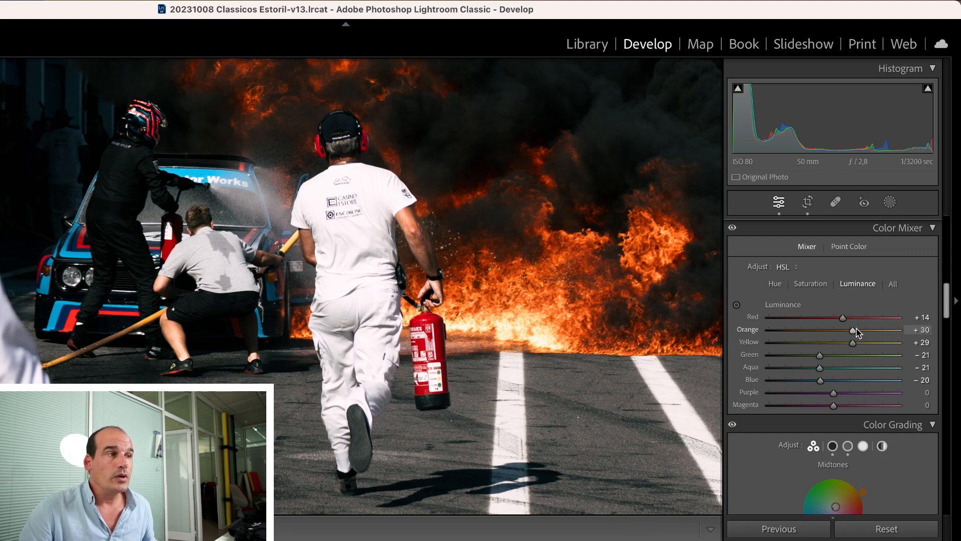
left_click_drag(858, 332, 827, 332)
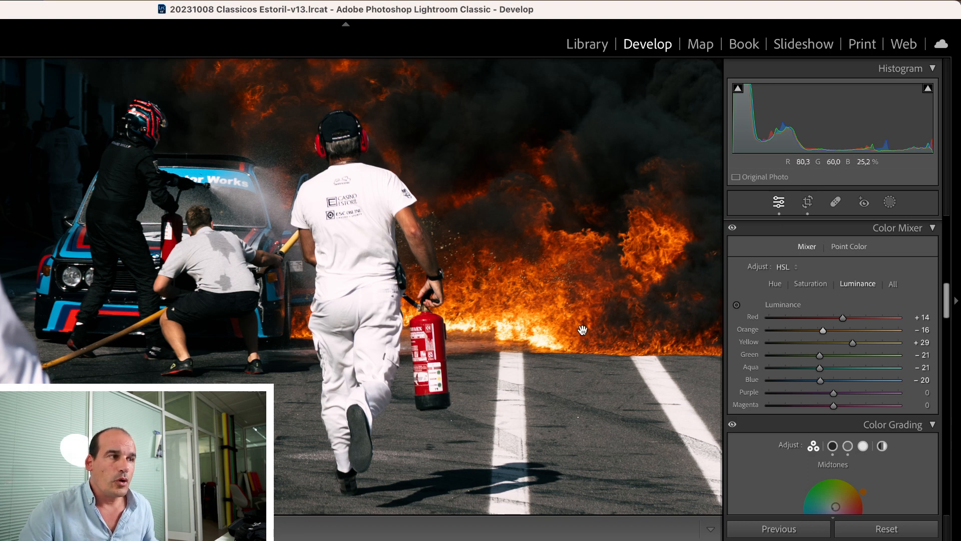
left_click_drag(822, 332, 846, 337)
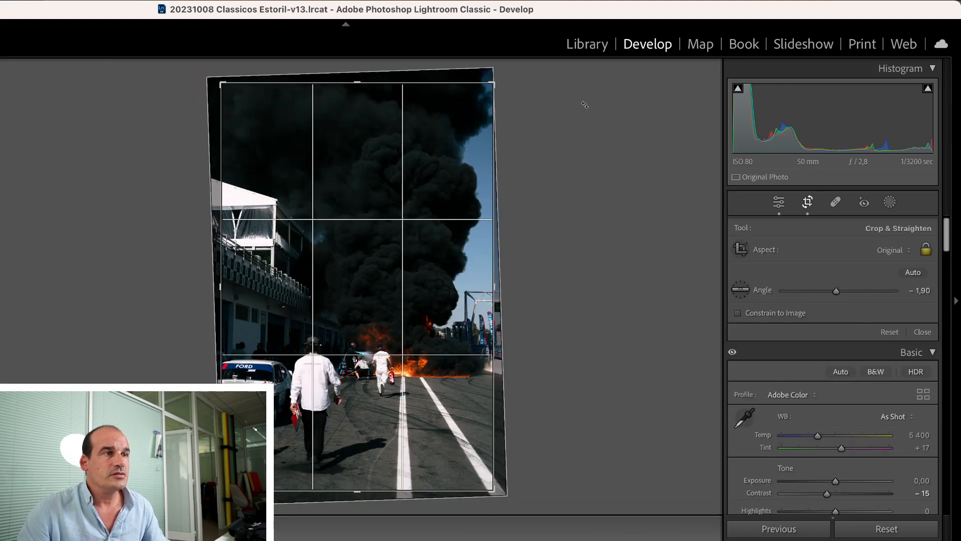
Crop the photo to a tighter vertical frame around the crew, burning car and flames, keeping the original aspect
left_click_drag(493, 82, 427, 185)
left_click_drag(380, 264, 290, 305)
key("Return")
left_click(524, 175)
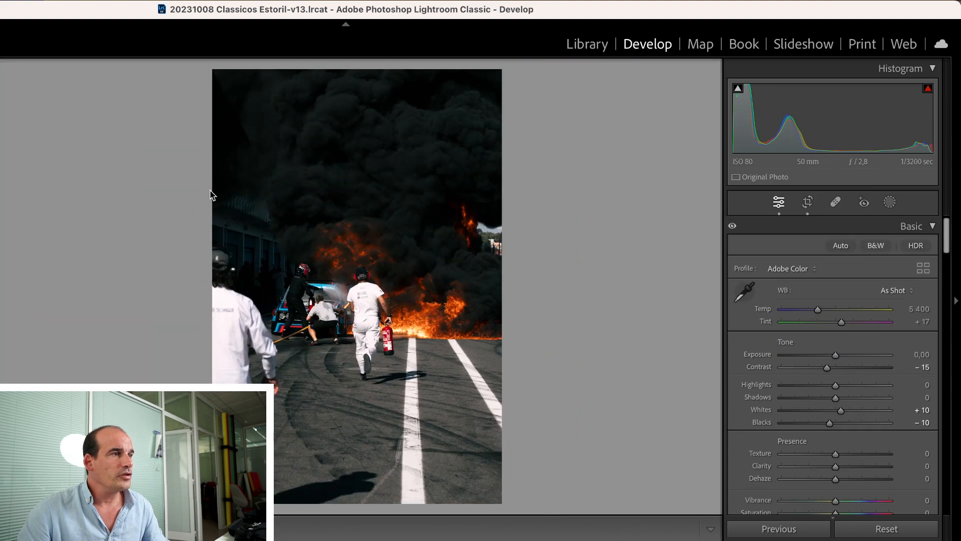
Recrop the photo to a tight horizontal frame around the crew, burning car and flames, keeping the original aspect
key("r")
left_click_drag(427, 184, 399, 260)
left_click_drag(358, 288, 326, 343)
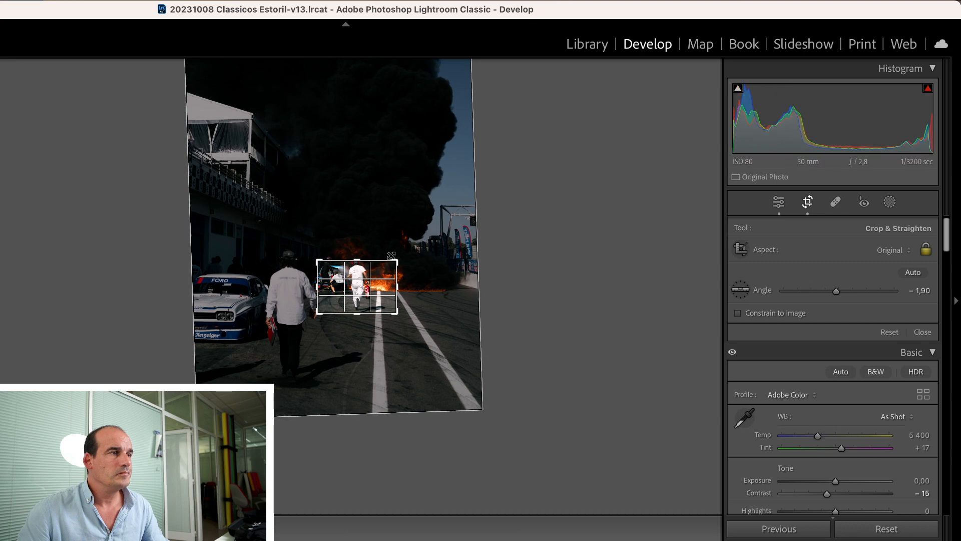
left_click_drag(396, 259, 407, 252)
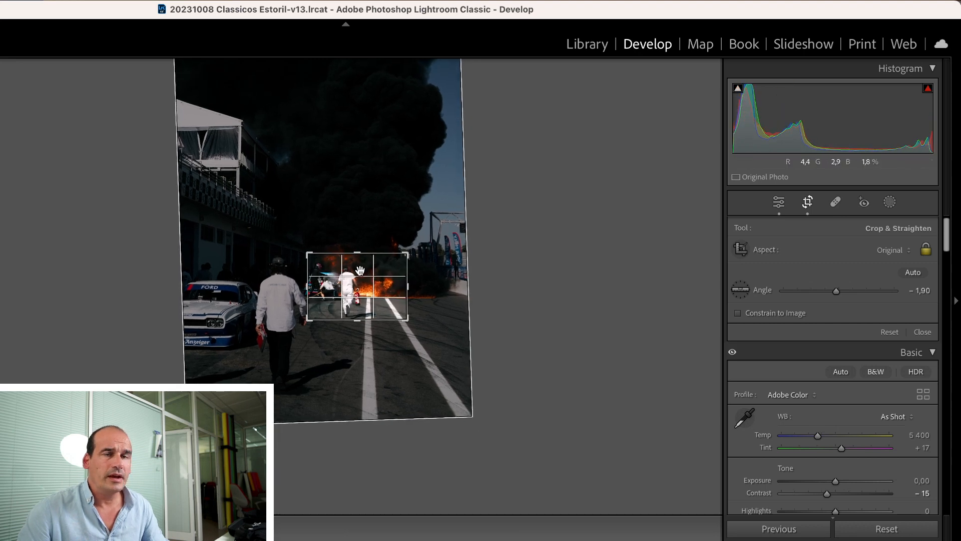
key("Return")
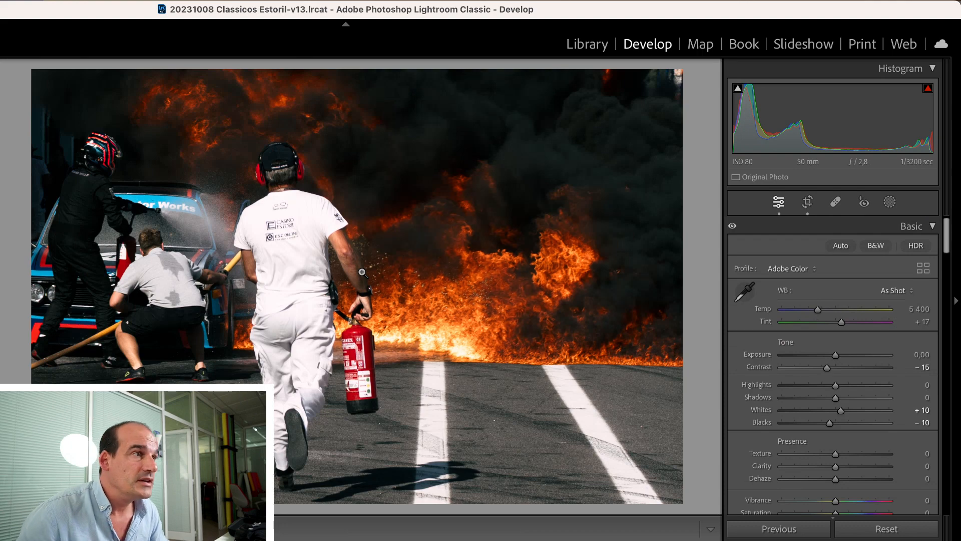
Tighten the horizontal crop slightly from its upper corner, keeping the original aspect, and apply it
key("r")
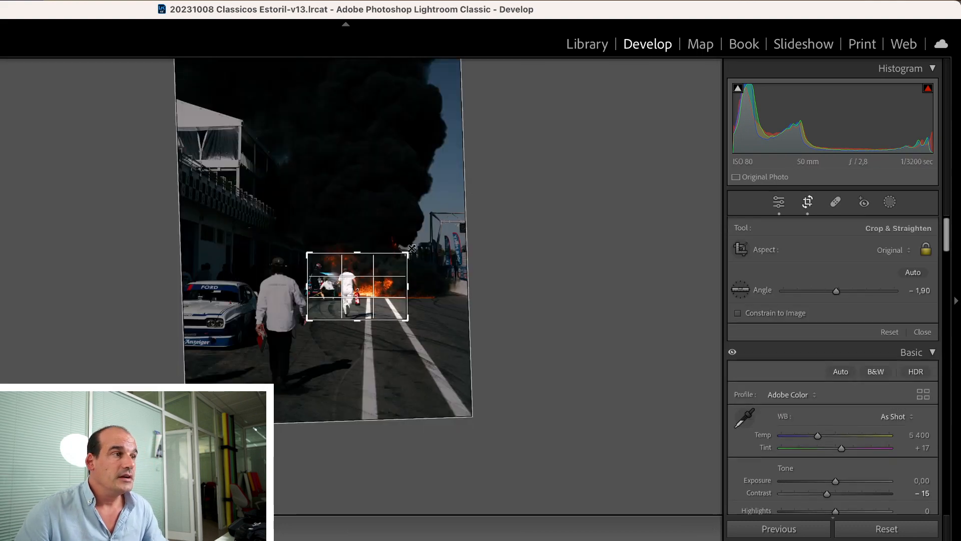
left_click_drag(409, 251, 407, 252)
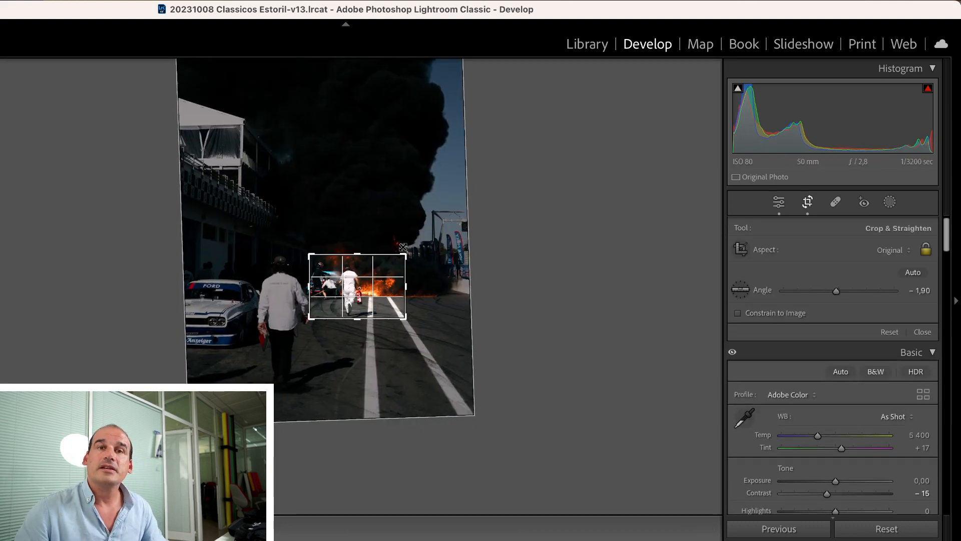
key("Return")
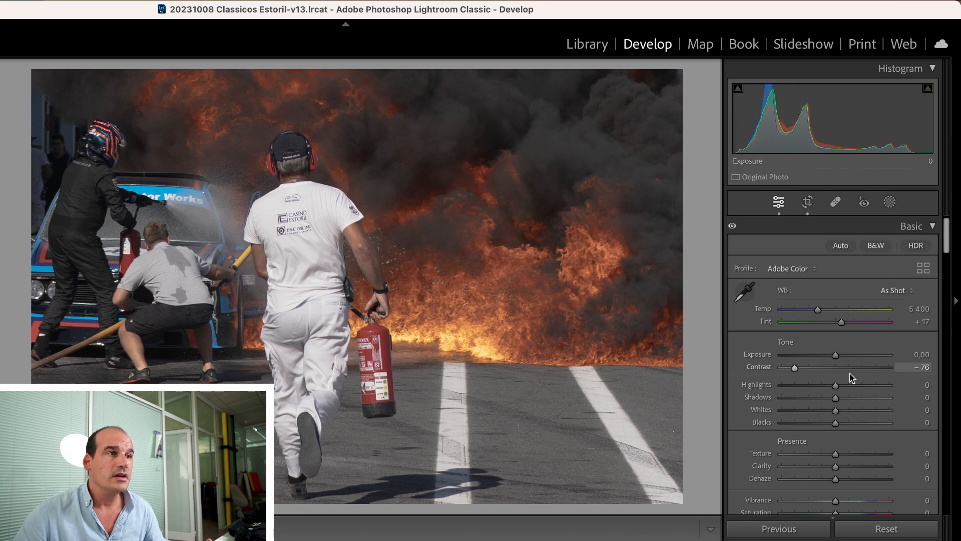
Raise the photo's Contrast to +28 in the Basic tone adjustments
left_click_drag(796, 370, 852, 369)
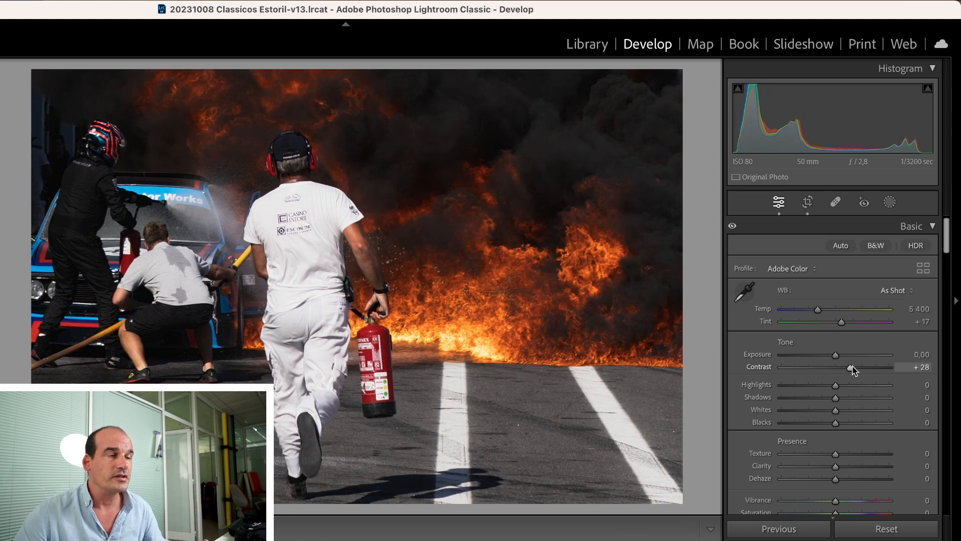